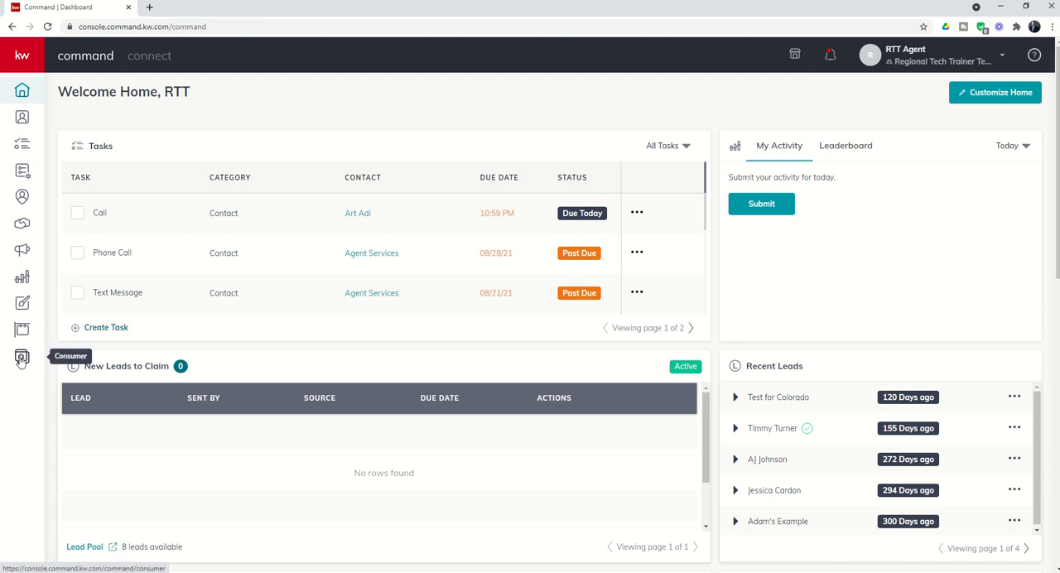
- Create a new sub-page on the agent site from the Consumer section
{"action": "left_click", "coordinate": [21, 358]}
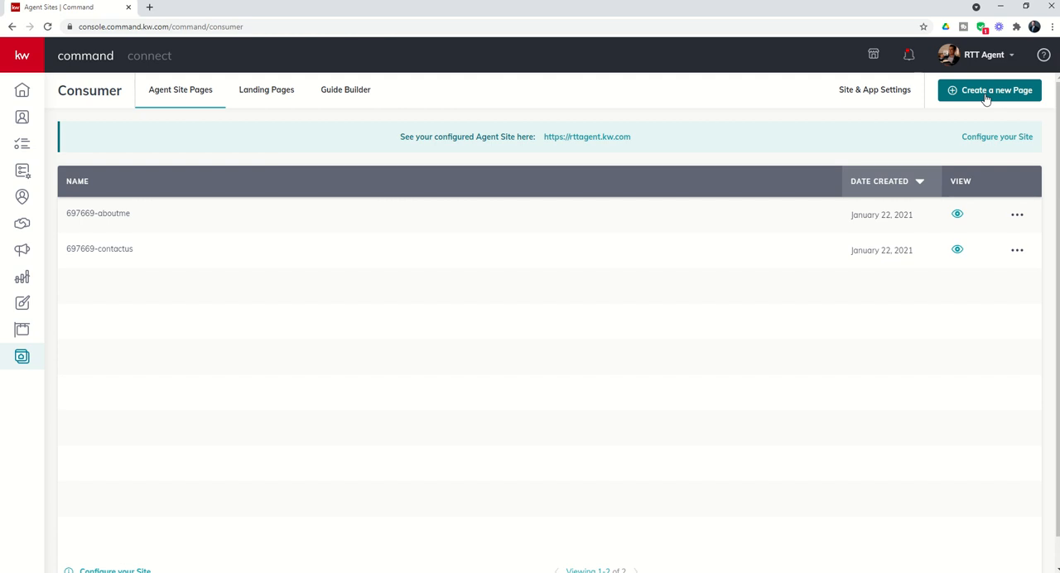
{"action": "left_click", "coordinate": [985, 98]}
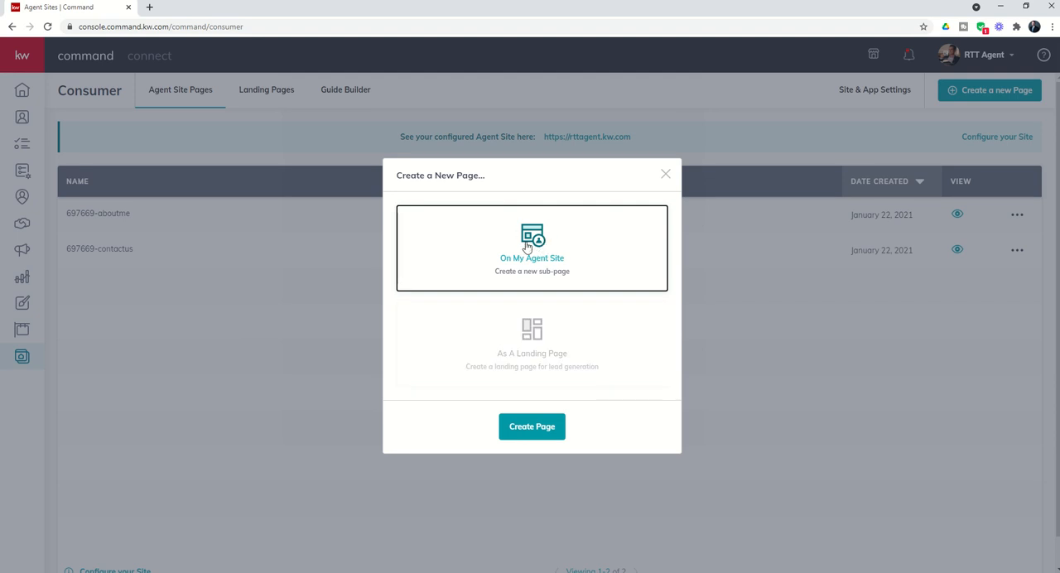
{"action": "left_click", "coordinate": [512, 437]}
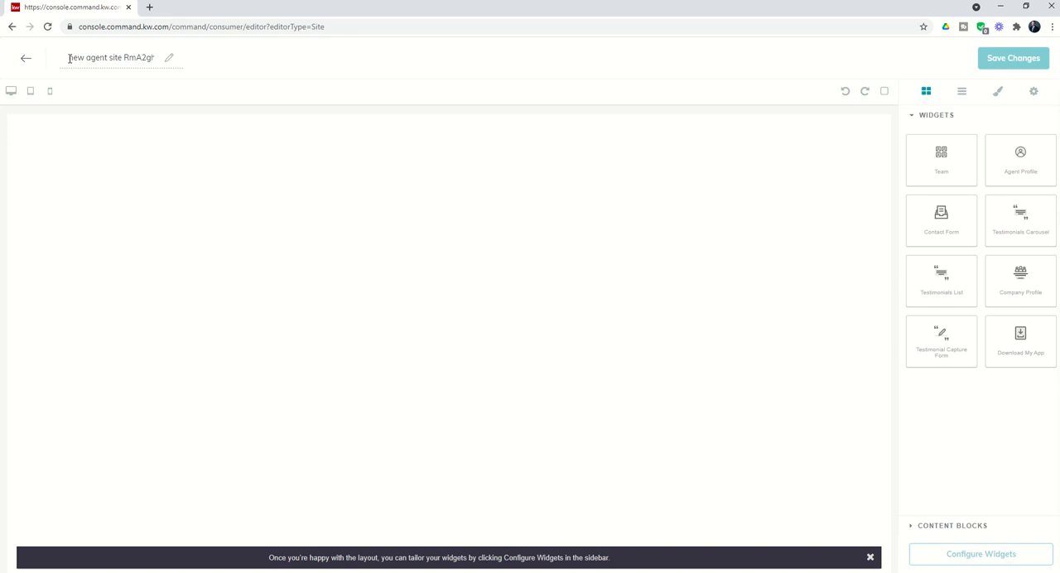
- Rename the new agent site page as "Testimonial Capture"
{"action": "left_click_drag", "start_coordinate": [69, 58], "coordinate": [175, 62]}
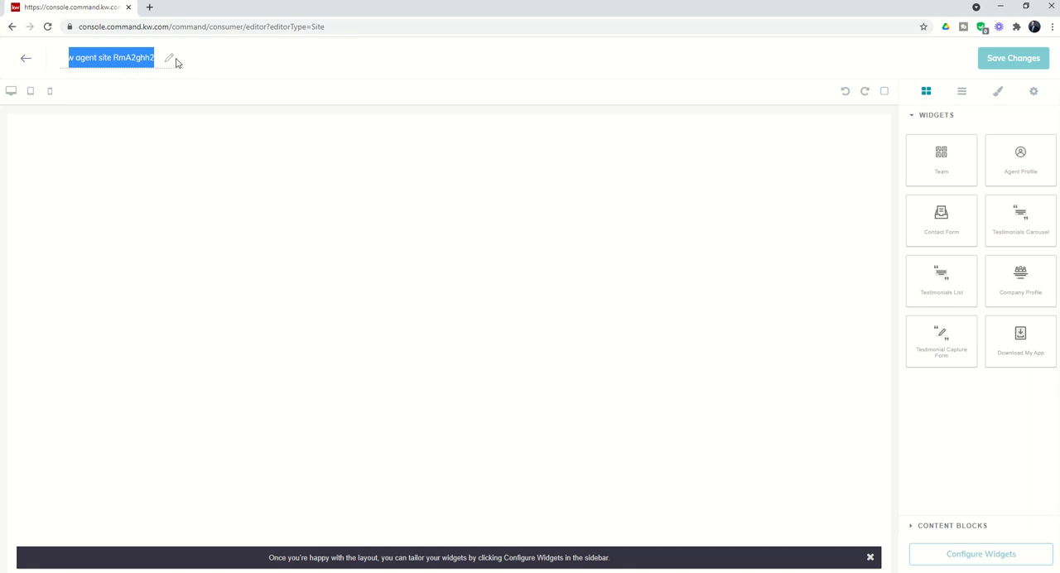
{"action": "key", "text": "BackSpace"}
{"action": "type", "text": "Test"}
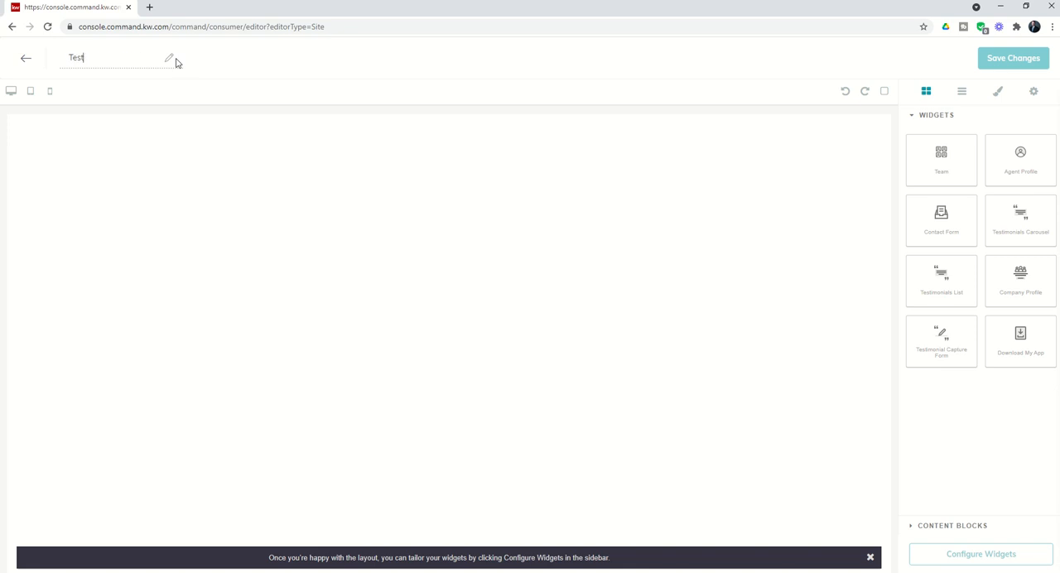
{"action": "type", "text": "imoniol Capture"}
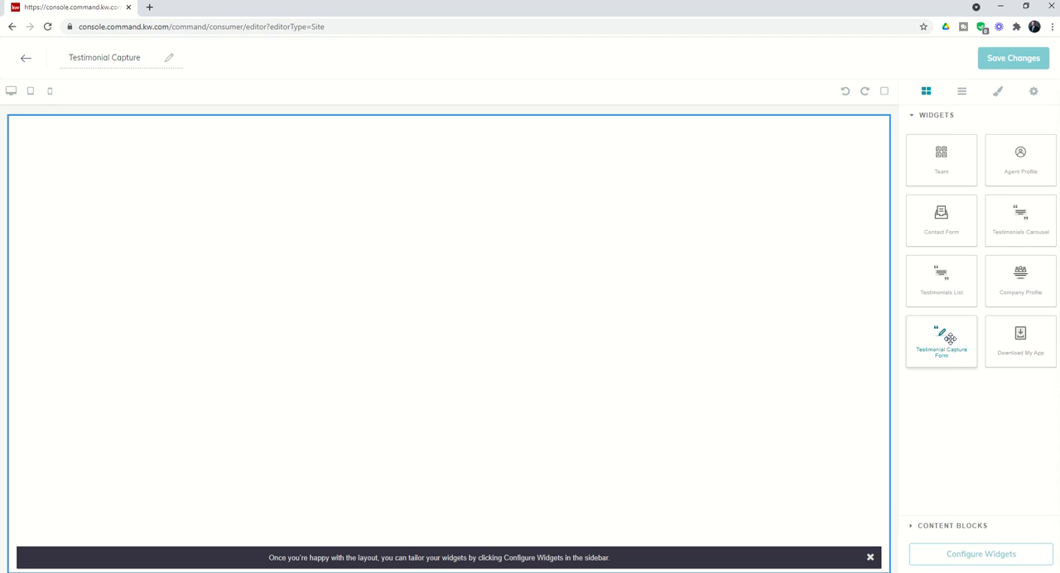
- Add a Testimonial Capture Form widget to the blank page and open its configuration settings
{"action": "left_click_drag", "start_coordinate": [950, 337], "coordinate": [688, 303]}
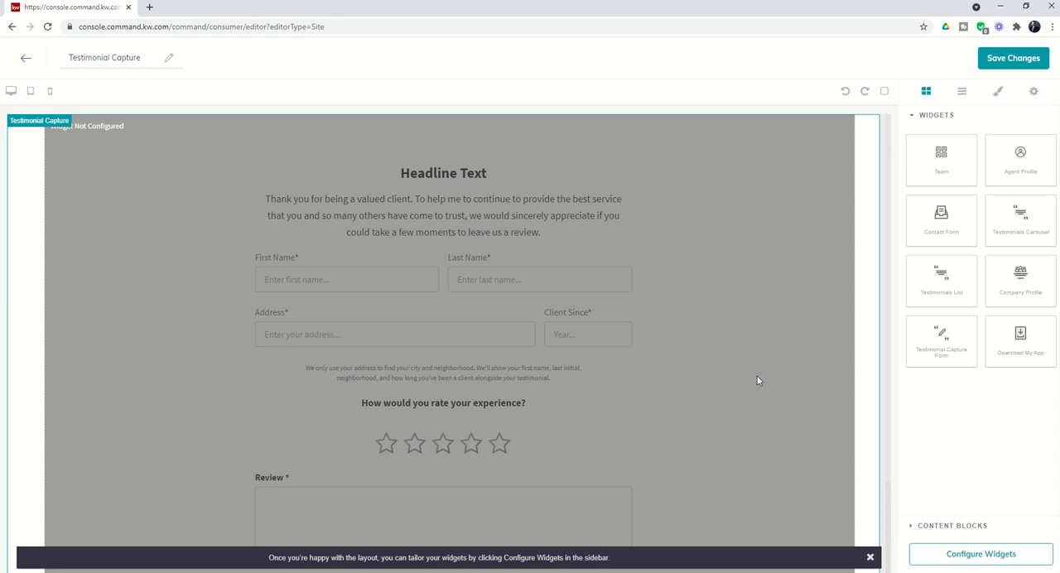
{"action": "left_click", "coordinate": [965, 560]}
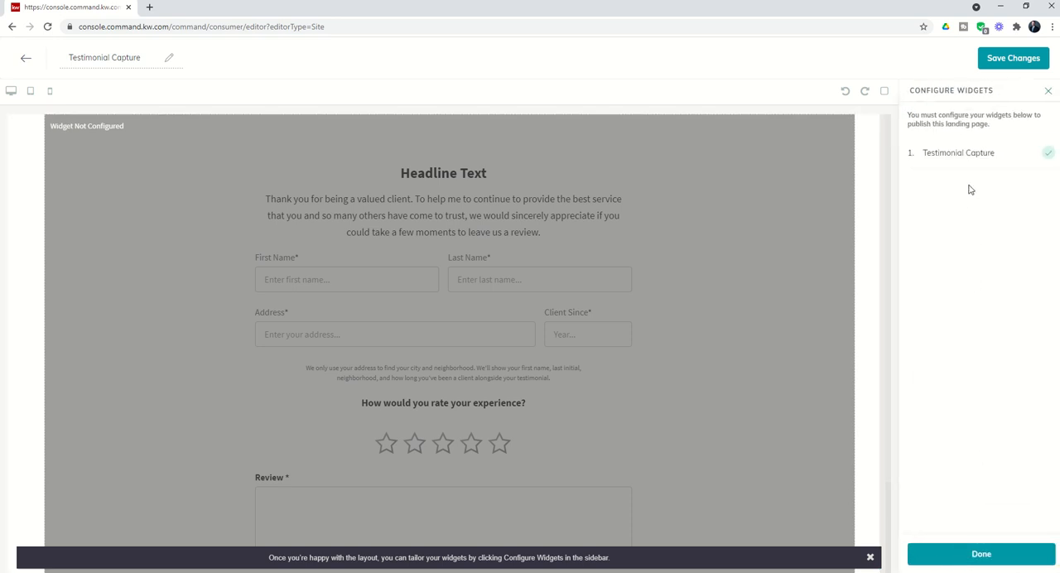
{"action": "left_click", "coordinate": [965, 155]}
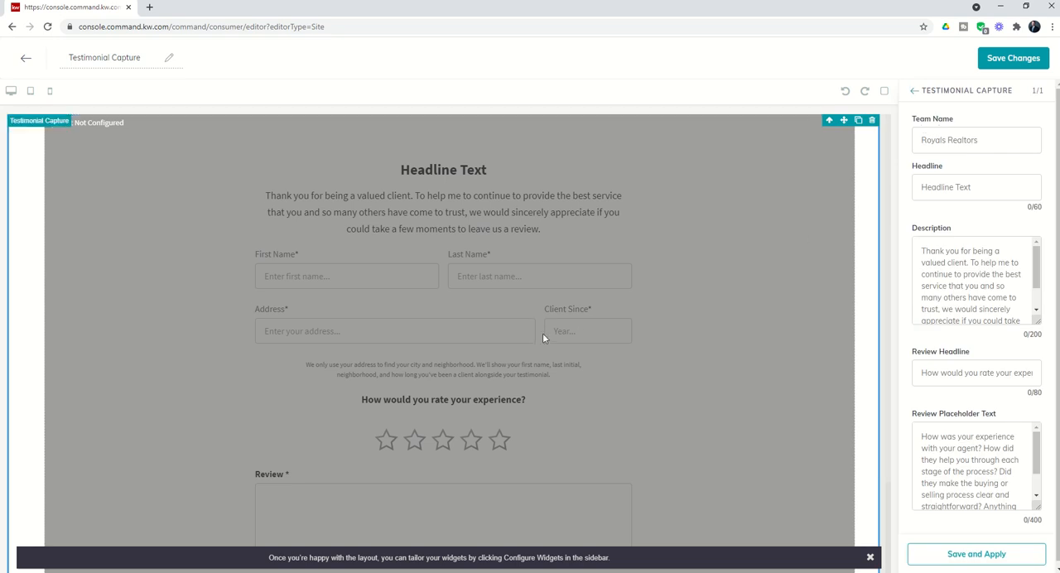
- Review the testimonial form layout and enter the agent's full name as the team name
{"action": "scroll", "coordinate": [543, 335], "scroll_direction": "down", "scroll_amount": 1}
{"action": "scroll", "coordinate": [347, 480], "scroll_direction": "down", "scroll_amount": 3}
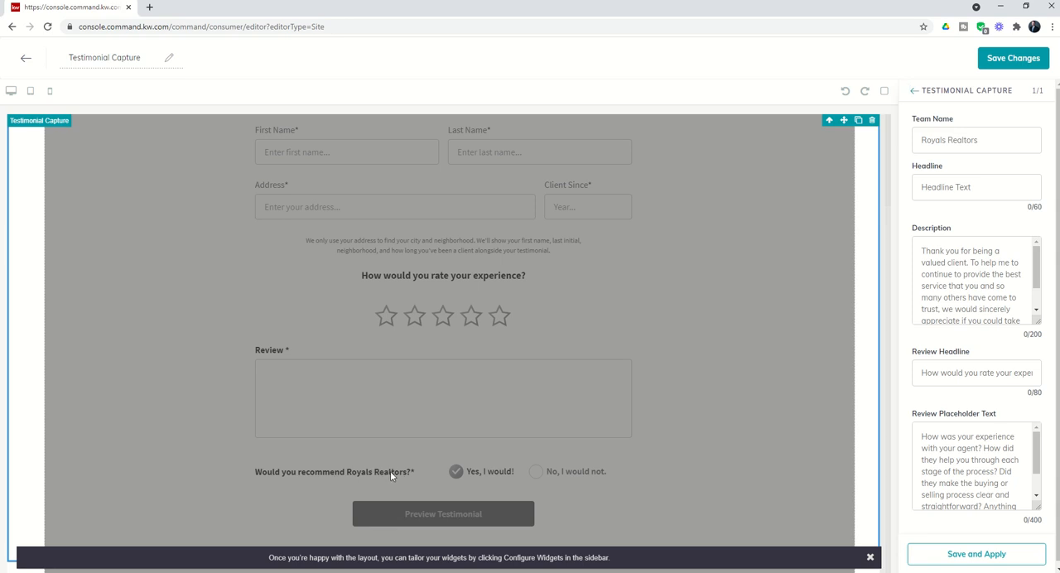
{"action": "scroll", "coordinate": [389, 471], "scroll_direction": "up", "scroll_amount": 1}
{"action": "scroll", "coordinate": [420, 448], "scroll_direction": "up", "scroll_amount": 3}
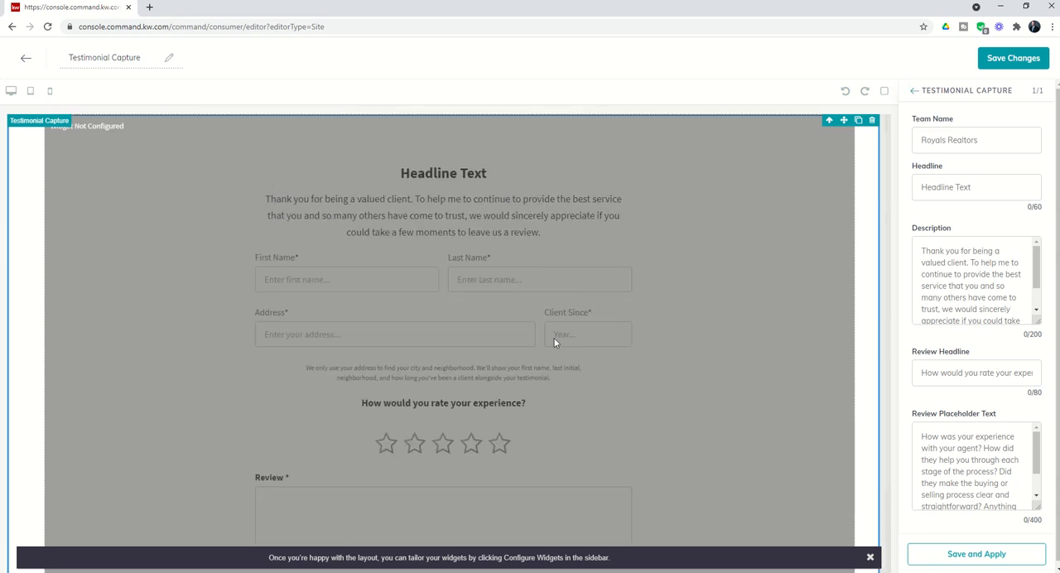
{"action": "left_click", "coordinate": [982, 139]}
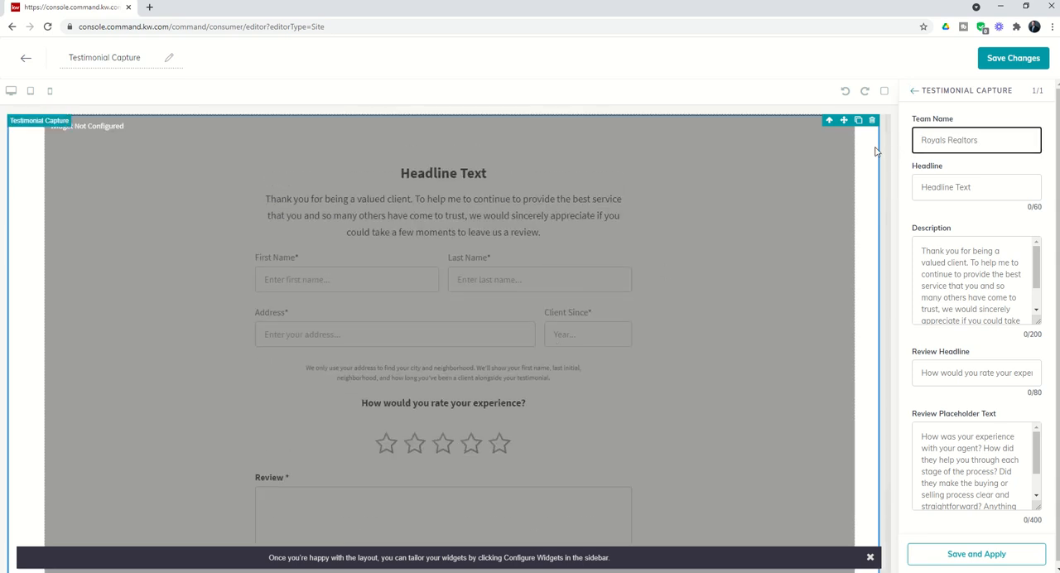
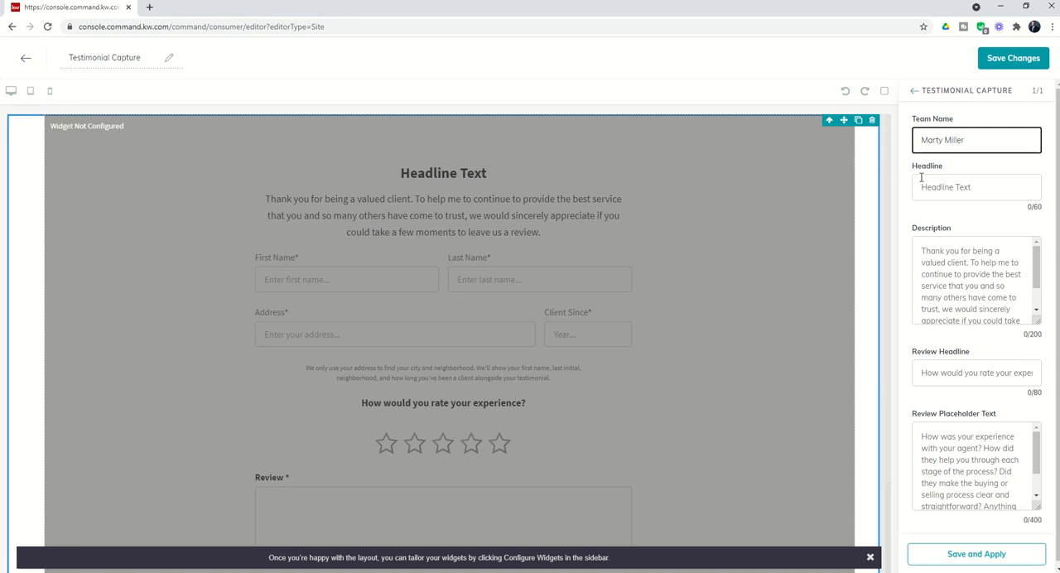
- Set the form headline to "Tell Us About Your Experience Working With" followed by the agent's first name
{"action": "left_click", "coordinate": [934, 187]}
{"action": "type", "text": "Did you enjoy"}
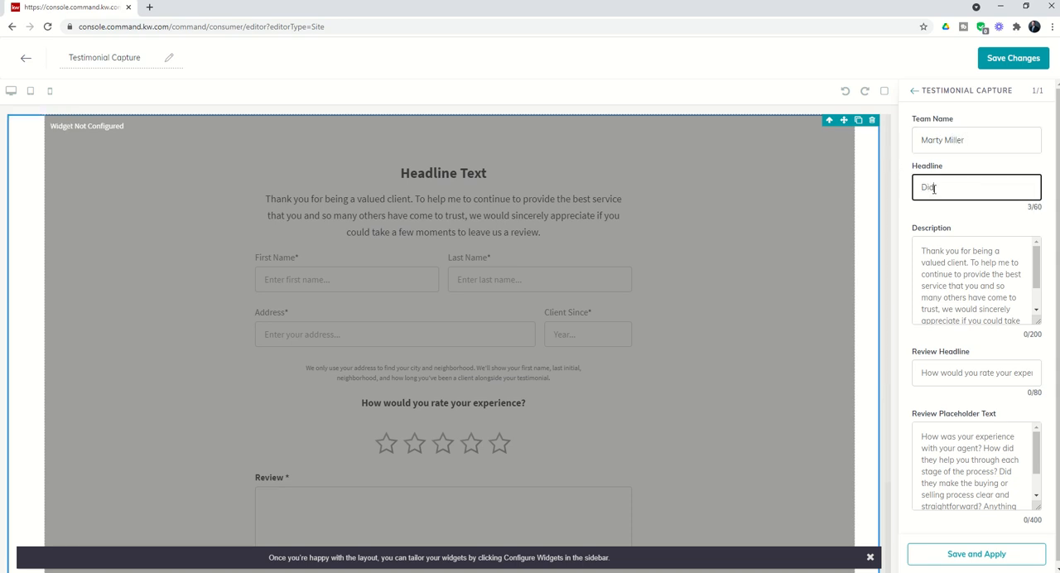
{"action": "key", "text": "BackSpace"}
{"action": "key", "text": "BackSpace"}
{"action": "key", "text": "BackSpace"}
{"action": "key", "text": "BackSpace"}
{"action": "key", "text": "BackSpace"}
{"action": "key", "text": "BackSpace"}
{"action": "key", "text": "BackSpace"}
{"action": "key", "text": "BackSpace"}
{"action": "key", "text": "BackSpace"}
{"action": "key", "text": "BackSpace"}
{"action": "key", "text": "BackSpace"}
{"action": "key", "text": "BackSpace"}
{"action": "type", "text": "Tell Us ABout"}
{"action": "key", "text": "BackSpace"}
{"action": "type", "text": "bout Your Epxie"}
{"action": "key", "text": "BackSpace"}
{"action": "key", "text": "BackSpace"}
{"action": "key", "text": "BackSpace"}
{"action": "key", "text": "BackSpace"}
{"action": "type", "text": "xperience Wo"}
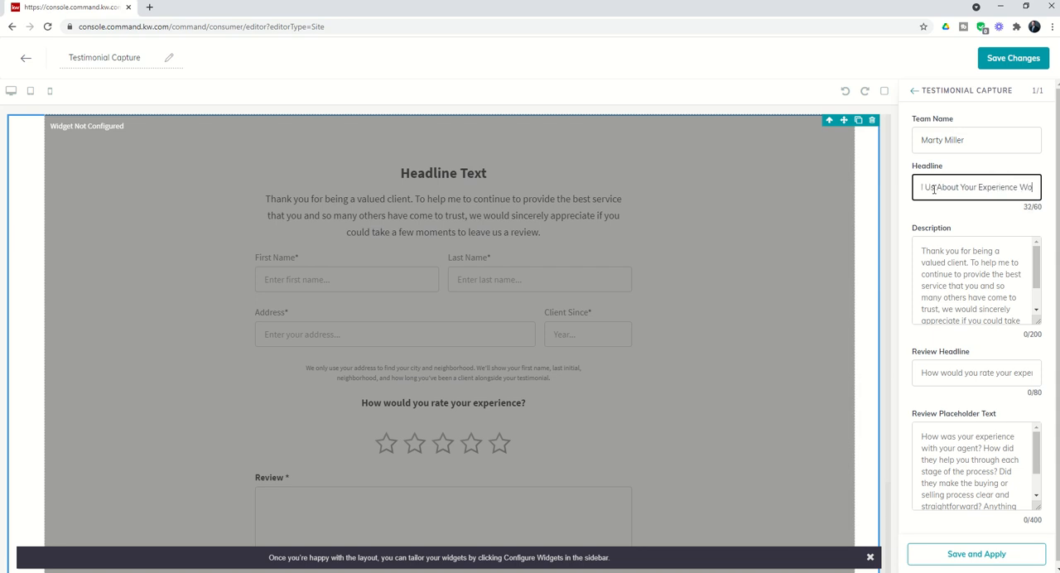
{"action": "type", "text": "rking With Marty"}
- Enter the description "Thank you for being a valued client! I would love for you to share your experience of working with me as your trusted Realtor. Thanks!"
{"action": "left_click", "coordinate": [923, 251]}
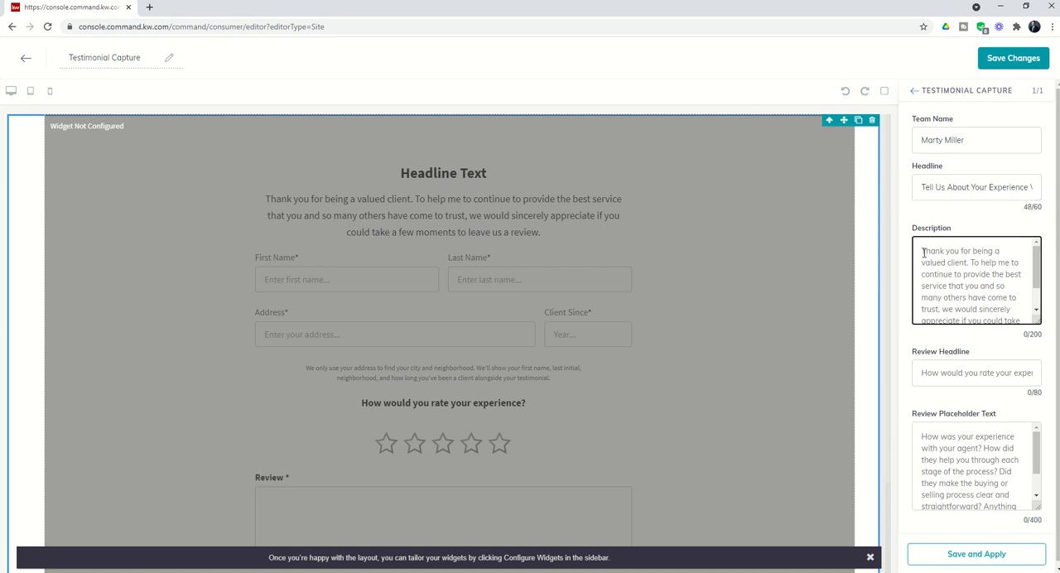
{"action": "type", "text": "Thank you for being"}
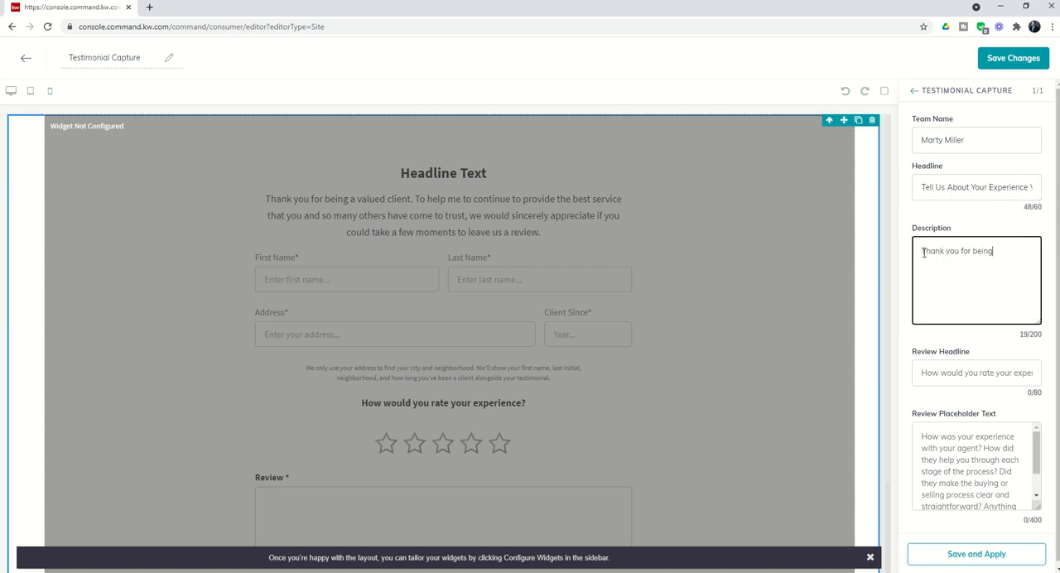
{"action": "type", "text": " a valued client!  I would love for "}
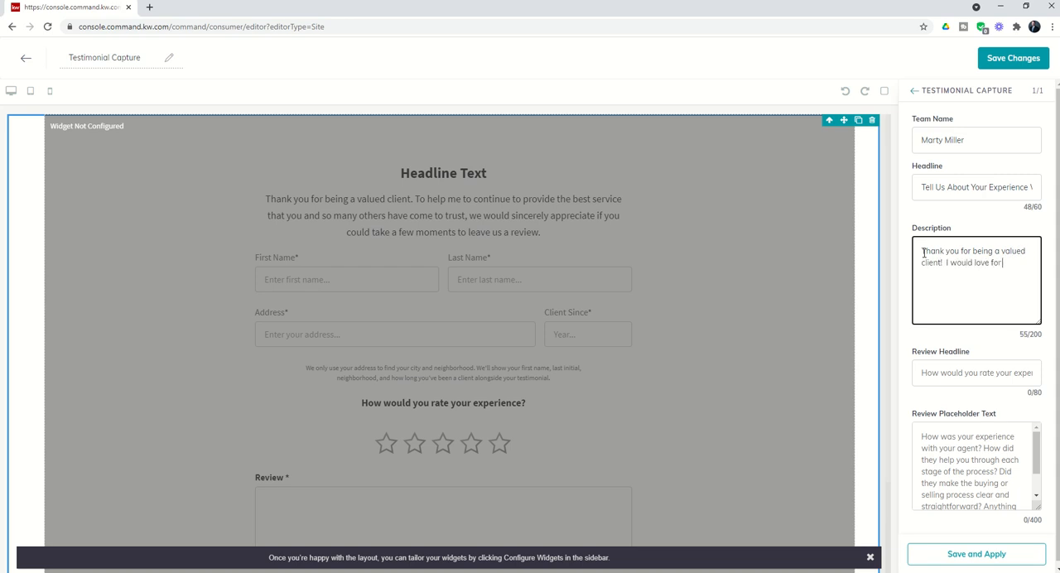
{"action": "type", "text": "you to share your experiecn"}
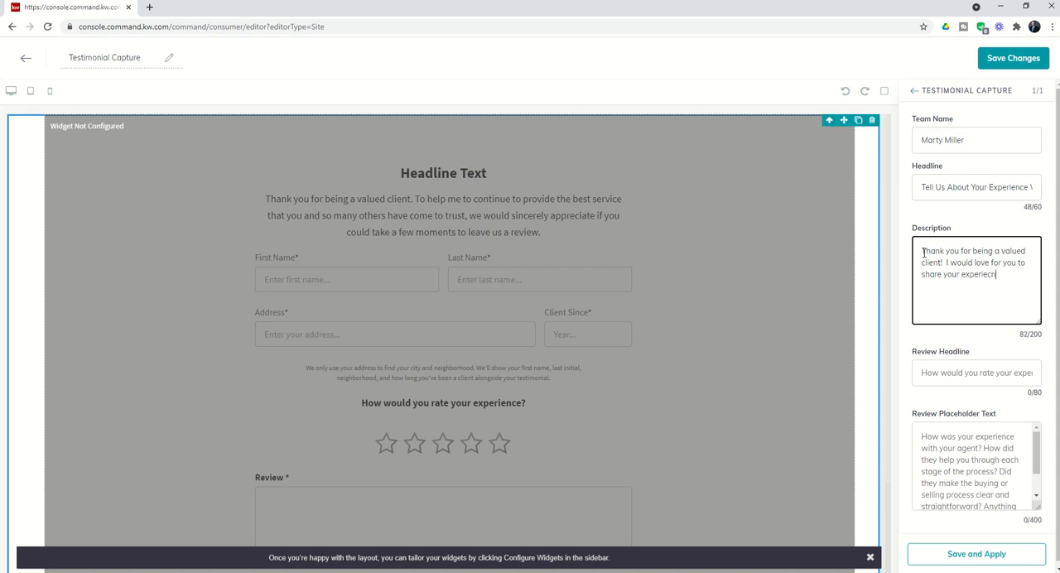
{"action": "type", "text": "i"}
{"action": "type", "text": "ce of working wiht"}
{"action": "key", "text": "BackSpace"}
{"action": "key", "text": "BackSpace"}
{"action": "key", "text": "BackSpace"}
{"action": "type", "text": "th me as your tr"}
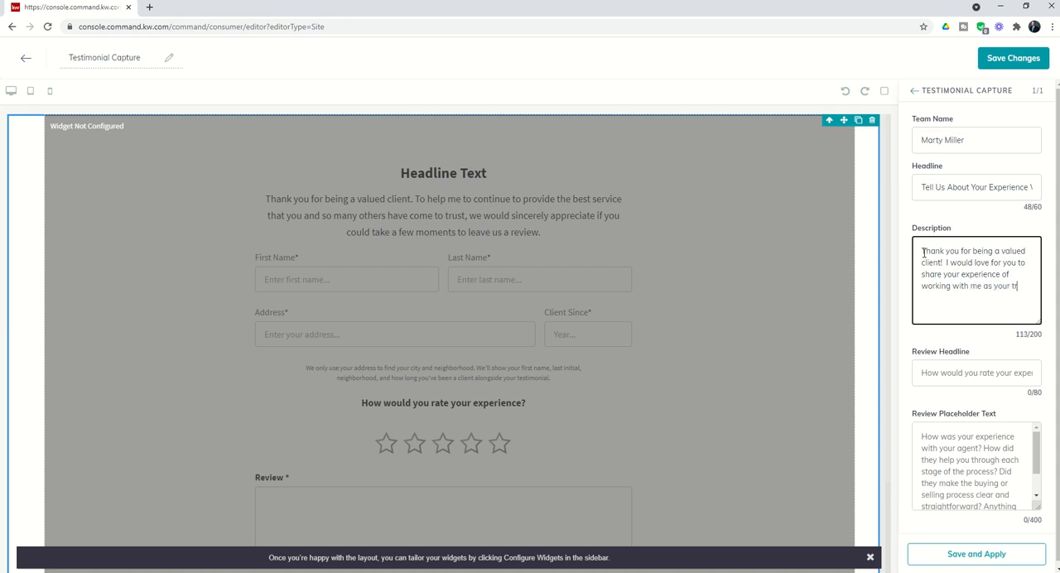
{"action": "type", "text": "usted Realtor.  Thanks!"}
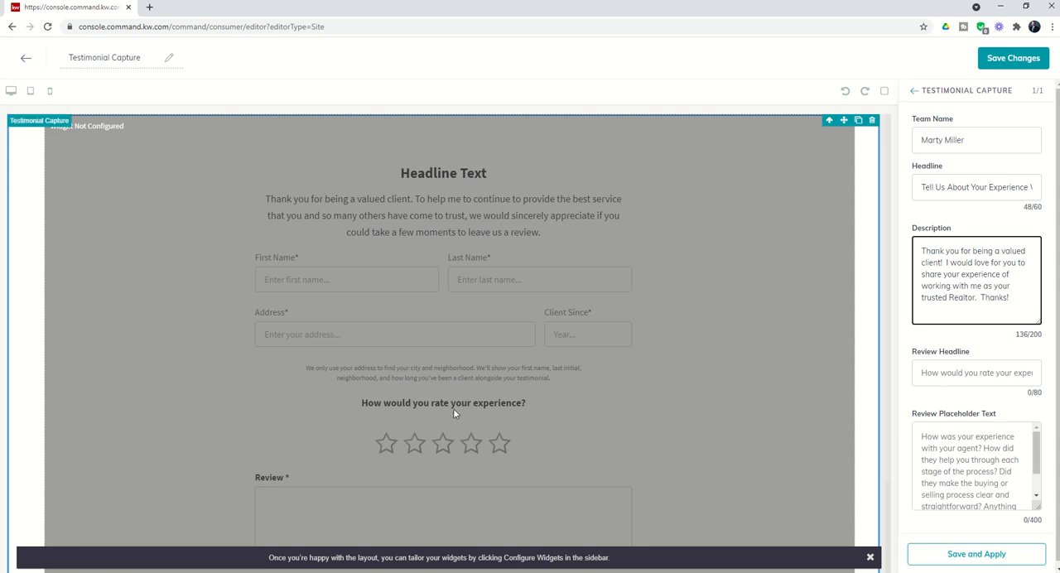
- Set the review headline of the testimonial form to "How would you rate your experience?"
{"action": "left_click", "coordinate": [920, 372]}
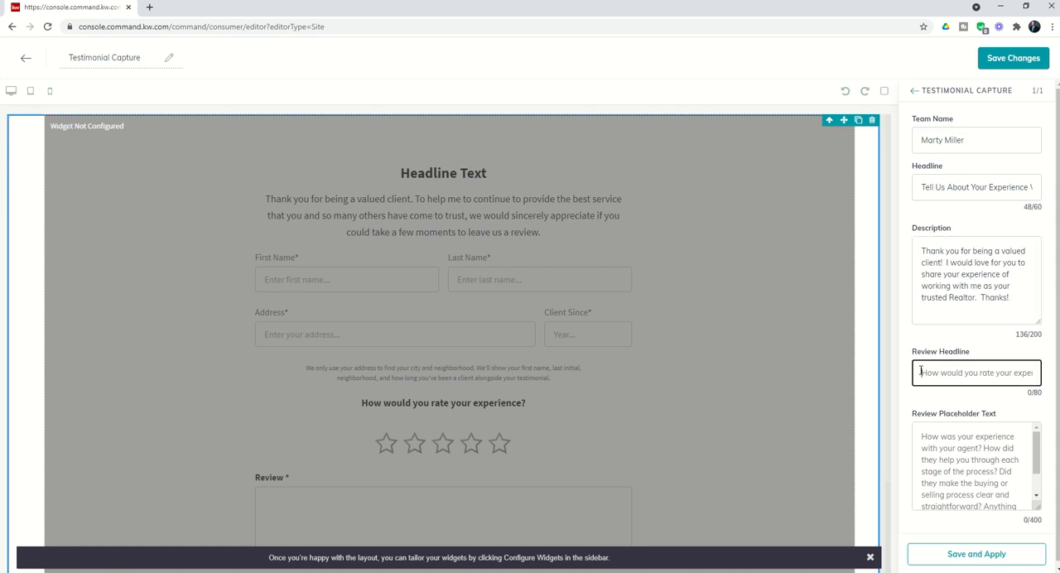
{"action": "type", "text": "How would you "}
{"action": "type", "text": "rate your experiencing"}
{"action": "key", "text": "BackSpace"}
{"action": "key", "text": "BackSpace"}
{"action": "key", "text": "BackSpace"}
{"action": "type", "text": "e?"}
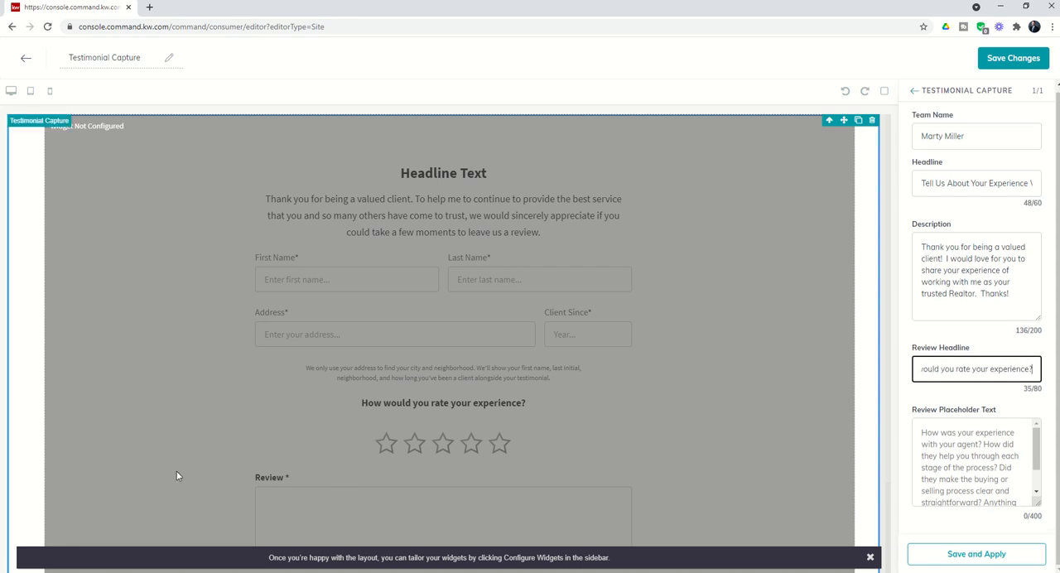
- Set the review placeholder text to "Feel free to share your detailed experience here. I appreciate your time in doing so!"
{"action": "left_click", "coordinate": [965, 447]}
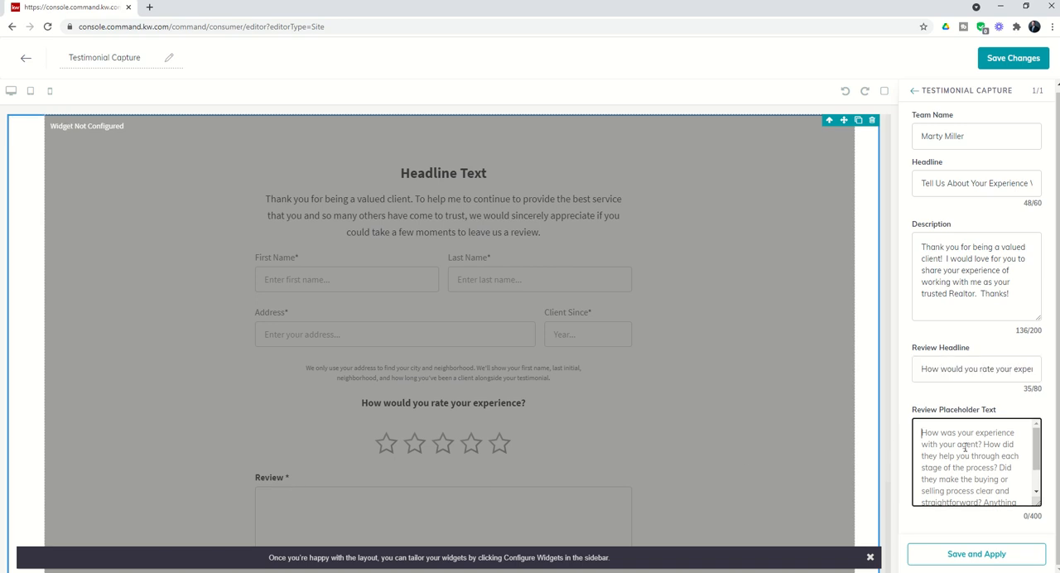
{"action": "type", "text": "feel f"}
{"action": "key", "text": "BackSpace"}
{"action": "key", "text": "BackSpace"}
{"action": "key", "text": "BackSpace"}
{"action": "key", "text": "BackSpace"}
{"action": "key", "text": "BackSpace"}
{"action": "key", "text": "BackSpace"}
{"action": "type", "text": "Freel"}
{"action": "key", "text": "BackSpace"}
{"action": "key", "text": "BackSpace"}
{"action": "key", "text": "BackSpace"}
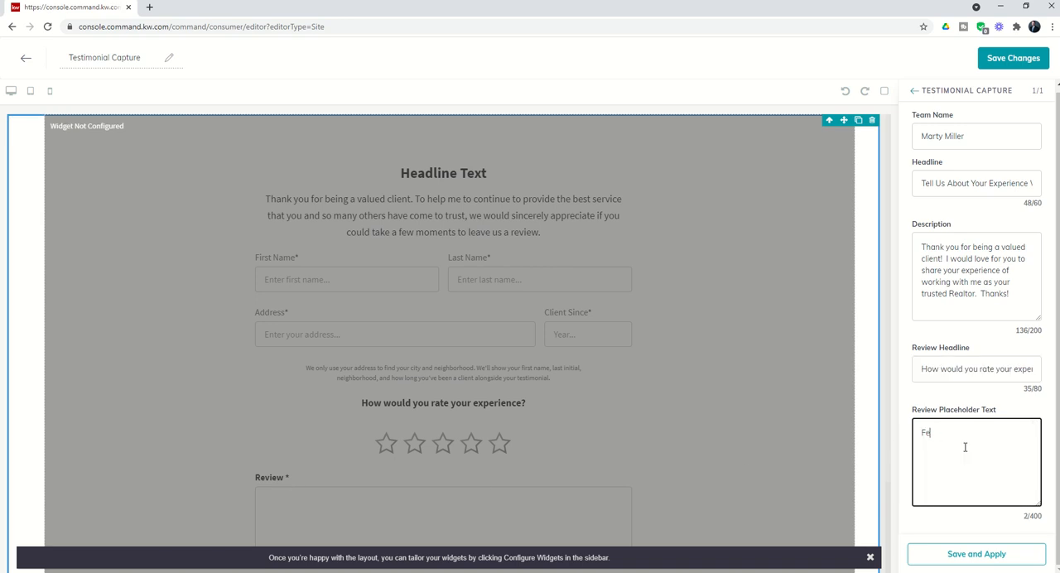
{"action": "type", "text": "l free to share your detai"}
{"action": "type", "text": "led experience here.  "}
{"action": "type", "text": "We"}
{"action": "type", "text": "I appreicat"}
{"action": "type", "text": "iate your time in doing"}
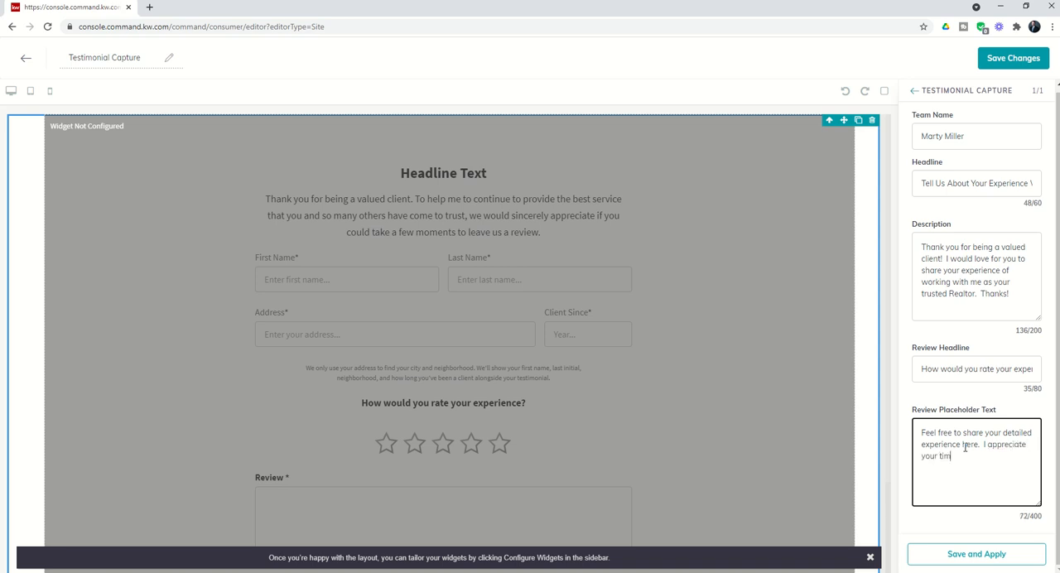
{"action": "type", "text": " so!"}
- Apply the widget settings and save the page, continuing to the site and app settings for publishing
{"action": "left_click", "coordinate": [970, 561]}
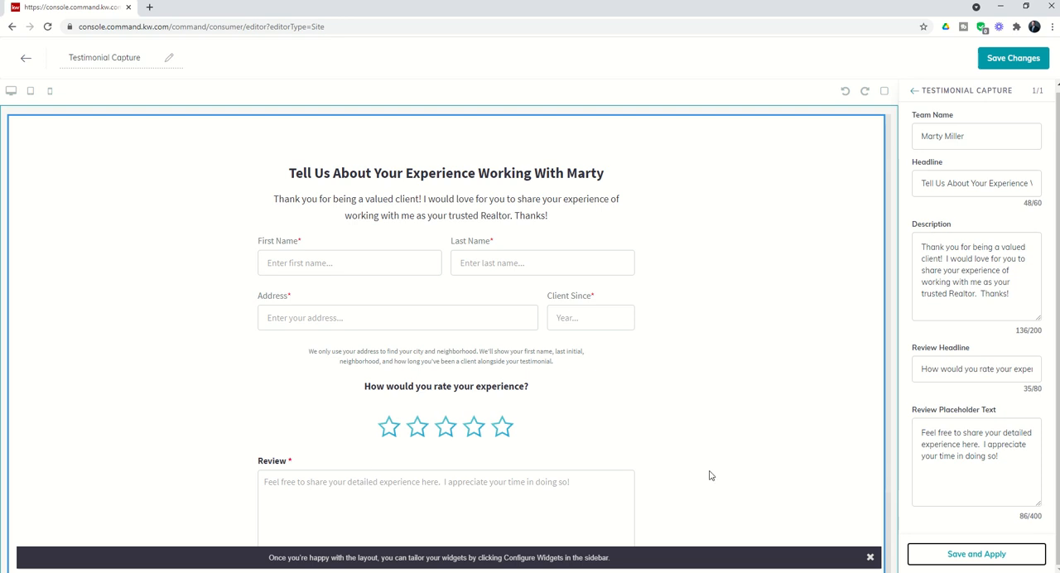
{"action": "left_click", "coordinate": [1014, 61]}
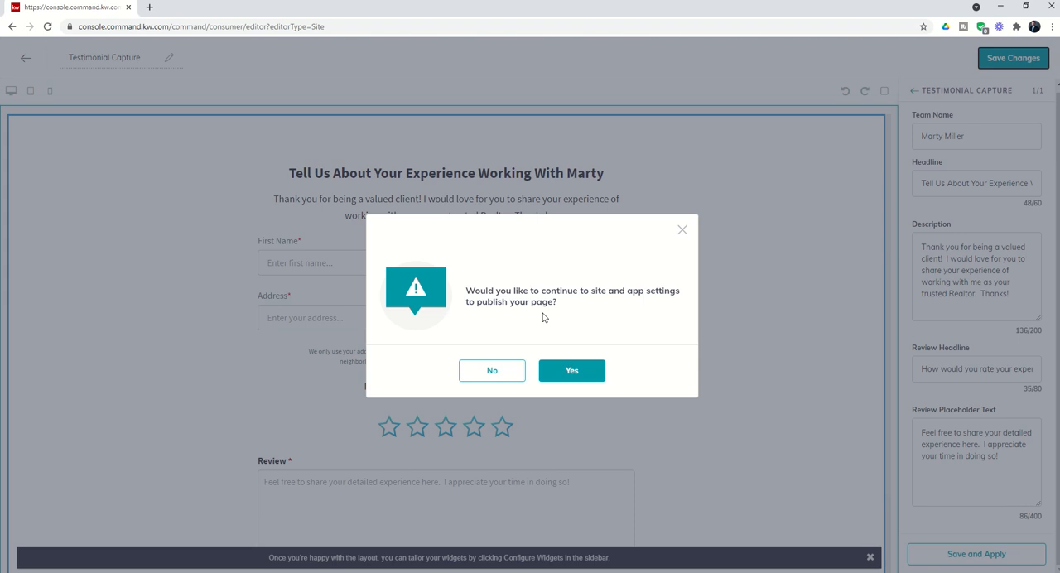
{"action": "left_click", "coordinate": [563, 373]}
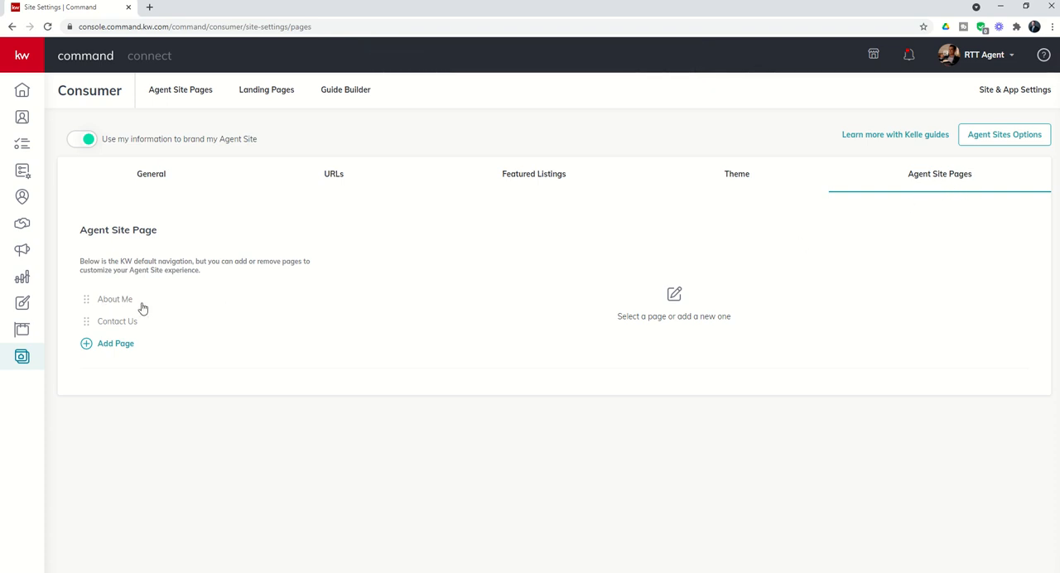
- Add a page to the agent site navigation, using the saved Testimonial Capture page as its content
{"action": "left_click", "coordinate": [117, 349]}
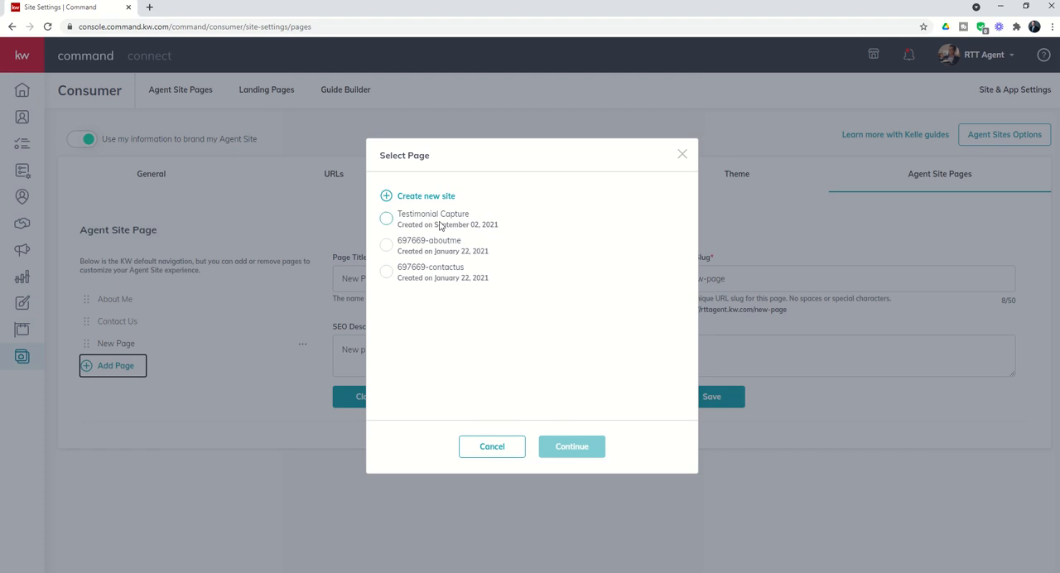
{"action": "left_click", "coordinate": [385, 219]}
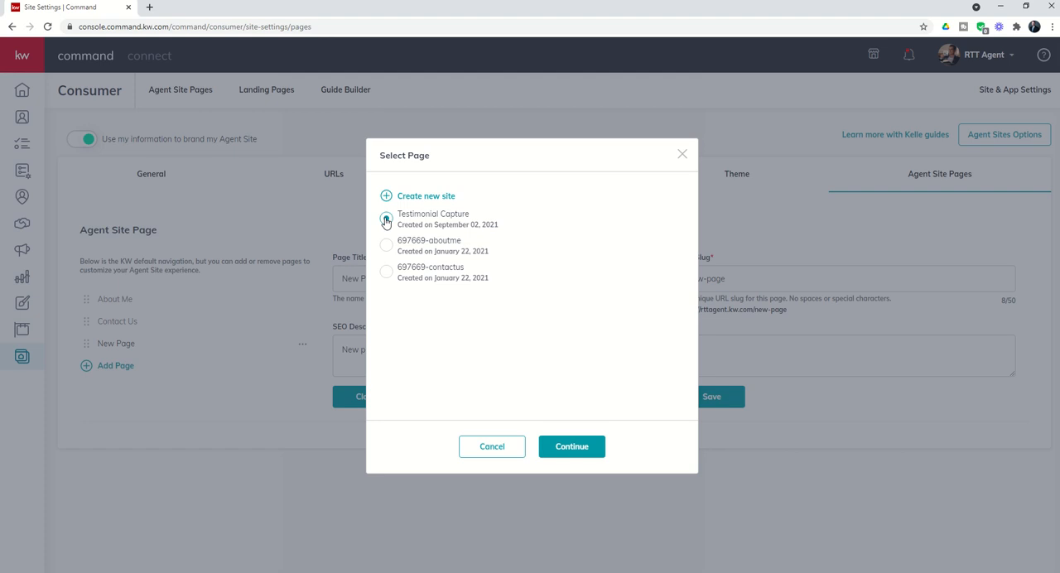
{"action": "left_click", "coordinate": [561, 450]}
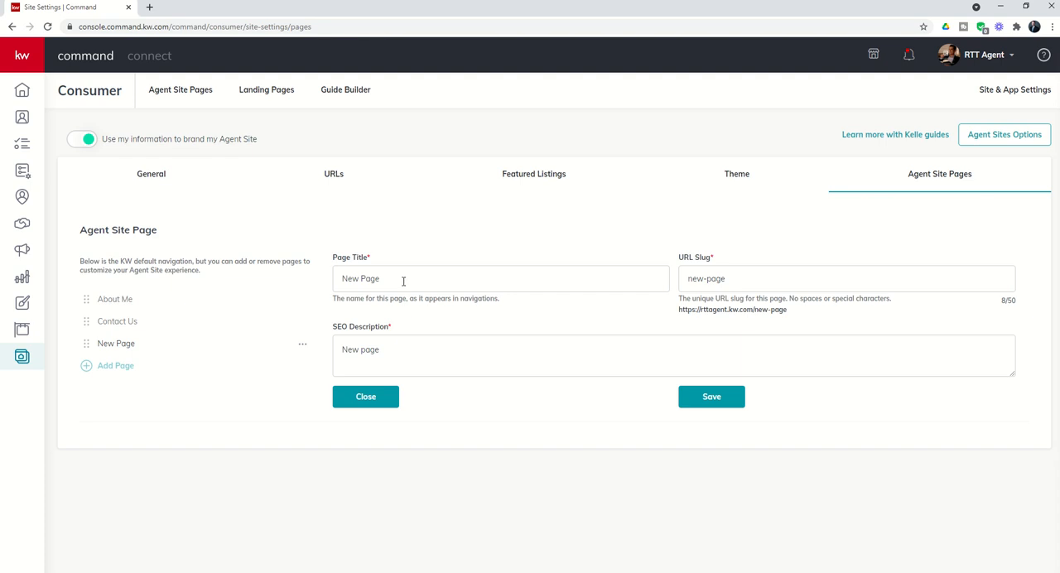
- Set the new navigation page's title to "Review" followed by the agent's full name
{"action": "left_click_drag", "start_coordinate": [404, 280], "coordinate": [321, 280]}
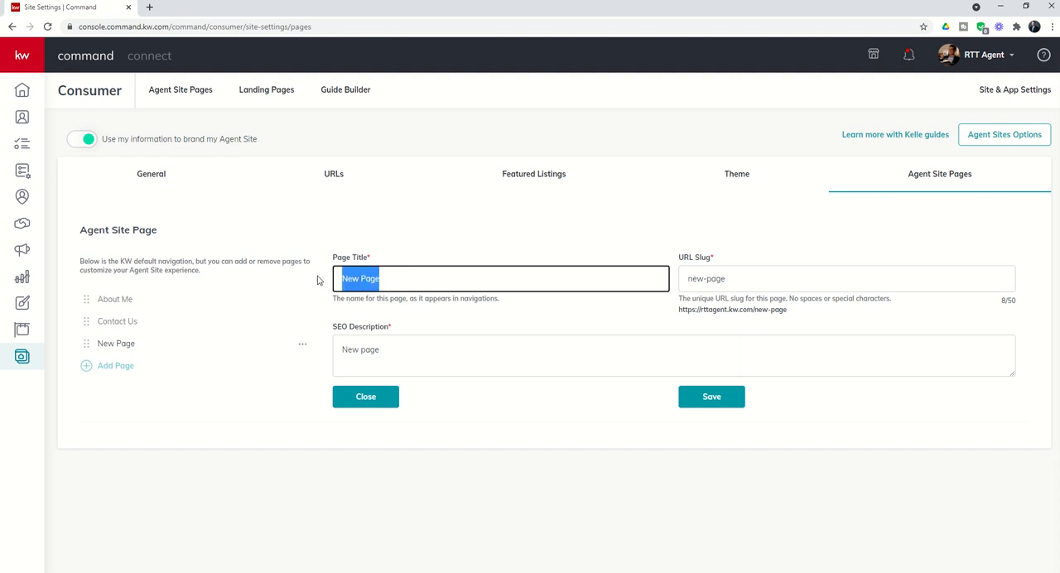
{"action": "type", "text": "Leave M"}
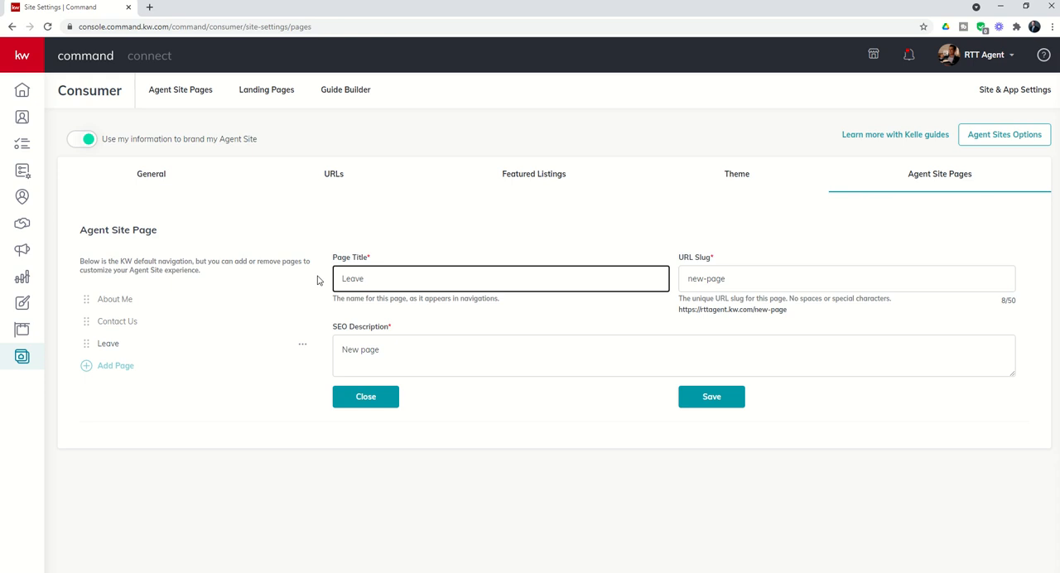
{"action": "key", "text": "BackSpace"}
{"action": "key", "text": "BackSpace"}
{"action": "key", "text": "BackSpace"}
{"action": "key", "text": "BackSpace"}
{"action": "key", "text": "BackSpace"}
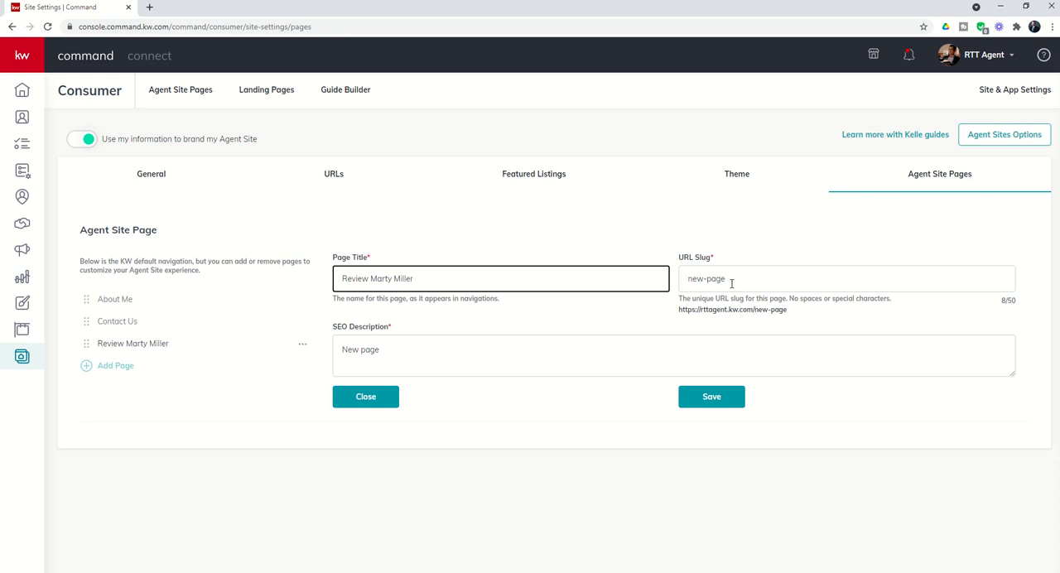
- Set the page's URL slug to "review-" followed by the agent's full name in lowercase, hyphenated
{"action": "left_click_drag", "start_coordinate": [731, 281], "coordinate": [654, 279]}
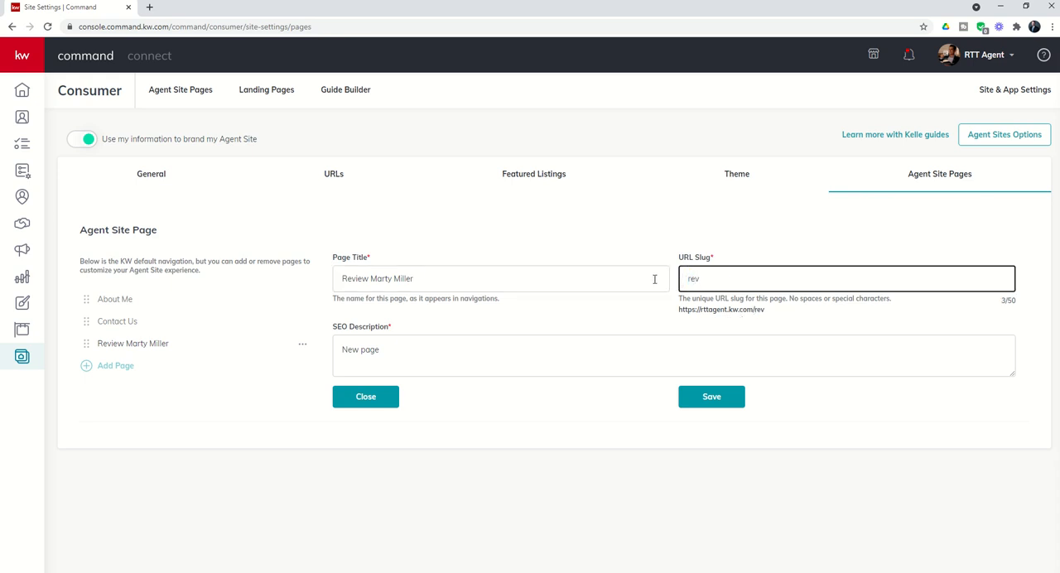
- Replace the SEO description with the agent's full name followed by "is a Katy Realtor with Keller Williams."
{"action": "left_click", "coordinate": [414, 360]}
{"action": "left_click_drag", "start_coordinate": [412, 356], "coordinate": [302, 341]}
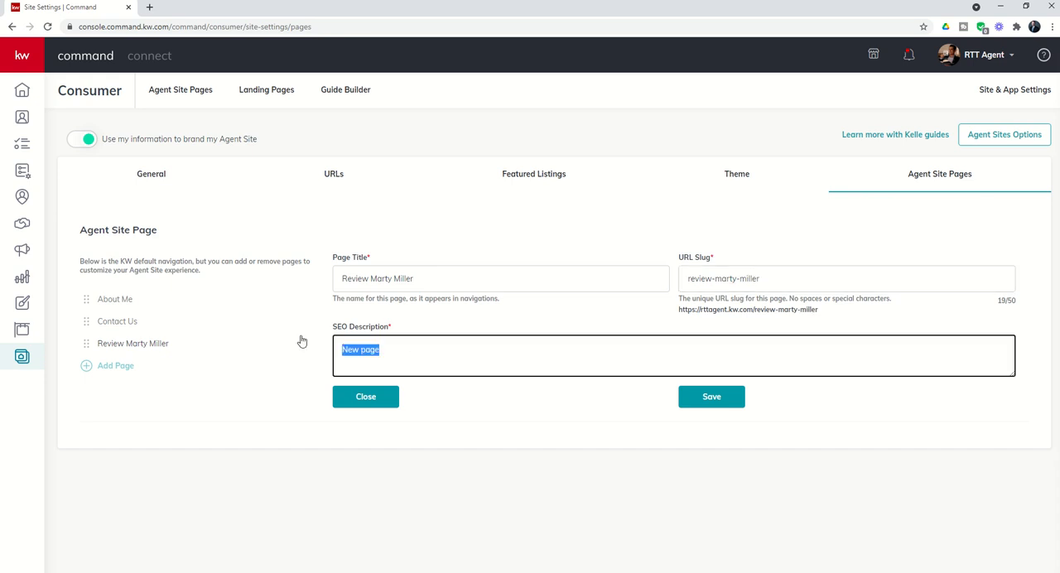
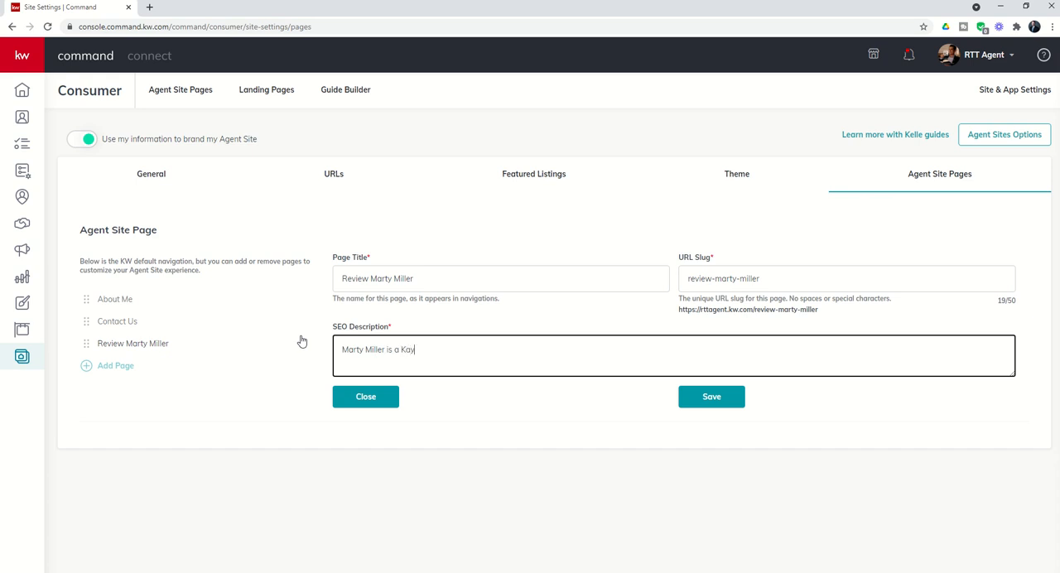
{"action": "type", "text": "y"}
{"action": "type", "text": "y Redaltor with Keller Williams.  This page shows re"}
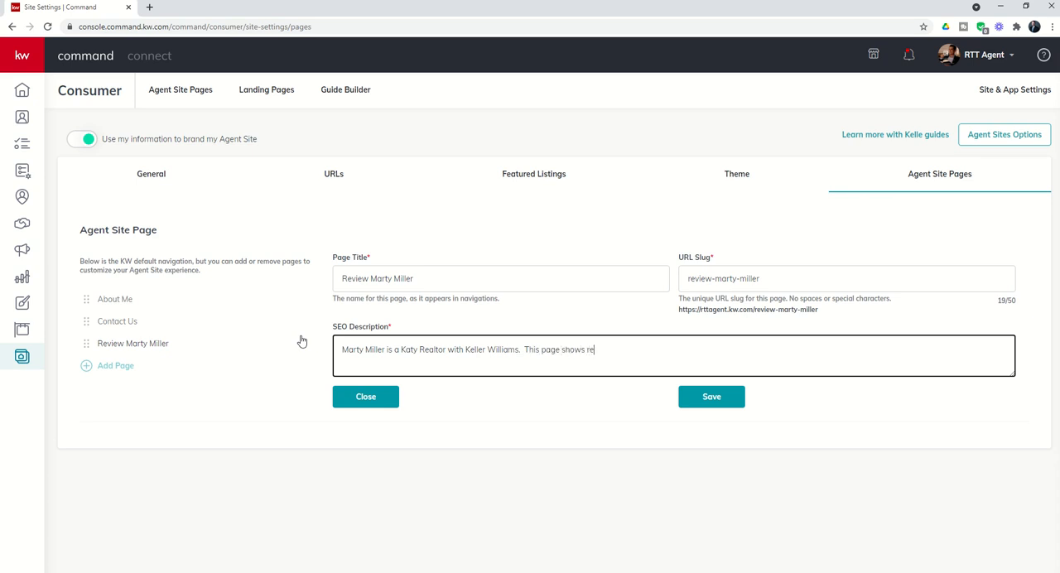
- Complete the SEO description with "This page allows Clients to discuss their experience working with him." and save the page
{"action": "key", "text": "BackSpace"}
{"action": "key", "text": "BackSpace"}
{"action": "key", "text": "BackSpace"}
{"action": "type", "text": "allows Clients to discusse"}
{"action": "key", "text": "BackSpace"}
{"action": "type", "text": "their experienc"}
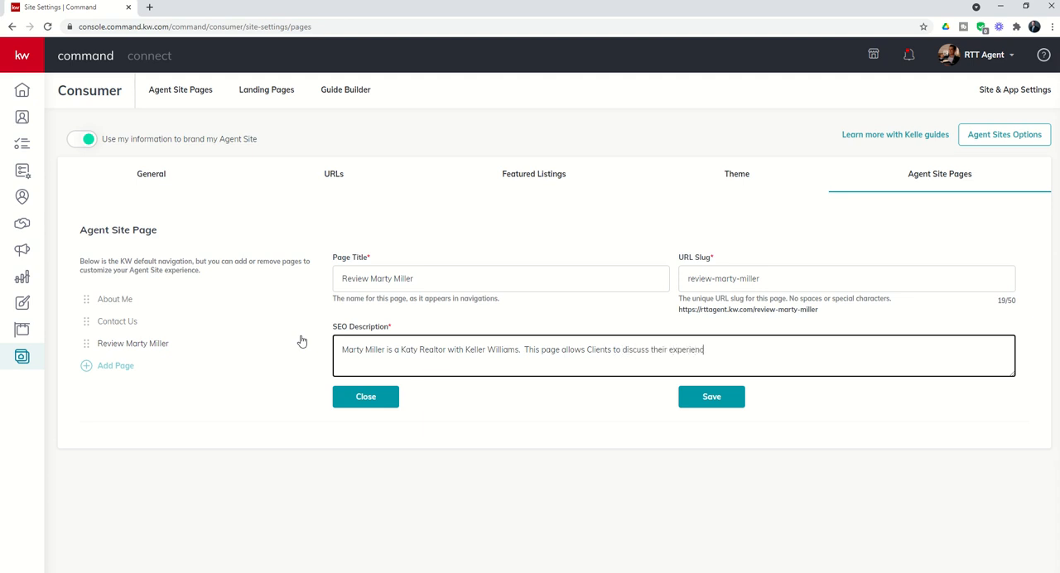
{"action": "type", "text": "e working with him."}
{"action": "left_click", "coordinate": [709, 406]}
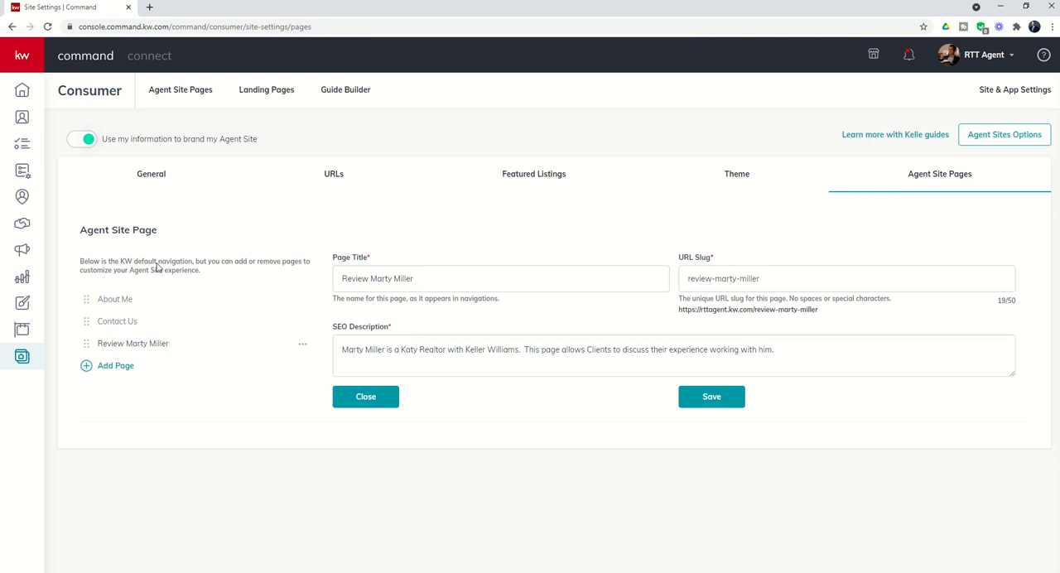
- Open the agent site rttagent.kw.com in a new browser tab and go to its new review page
{"action": "left_click", "coordinate": [150, 8]}
{"action": "type", "text": "rttage"}
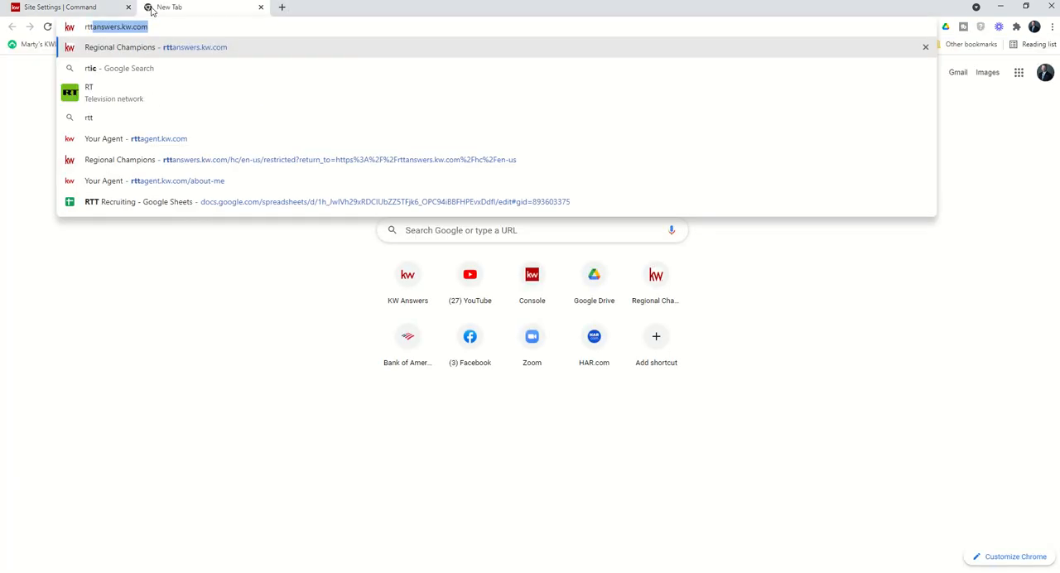
{"action": "key", "text": "Down"}
{"action": "key", "text": "Down"}
{"action": "key", "text": "Return"}
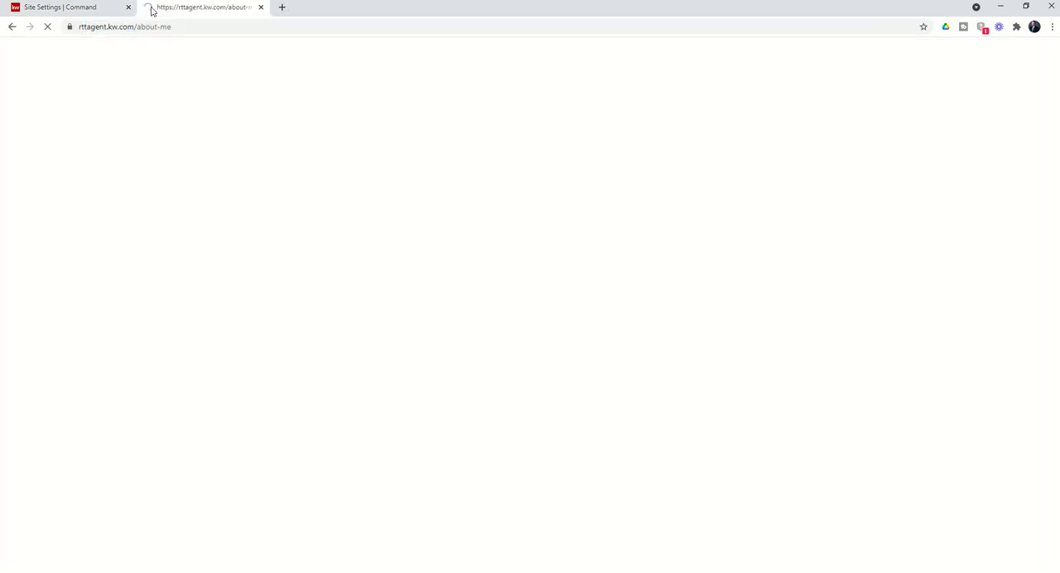
{"action": "left_click_drag", "start_coordinate": [160, 27], "coordinate": [311, 47]}
{"action": "key", "text": "BackSpace"}
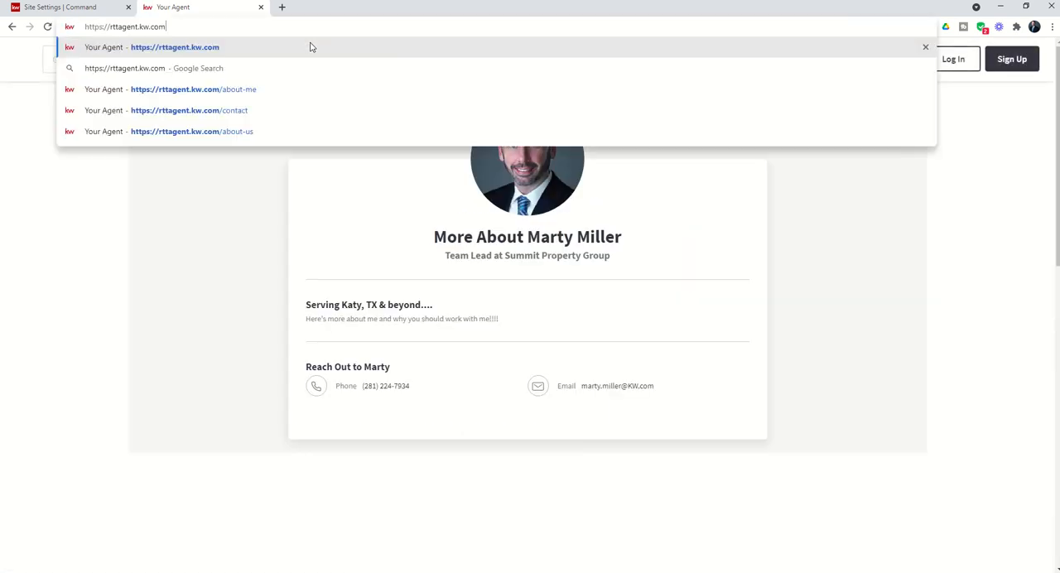
{"action": "key", "text": "Return"}
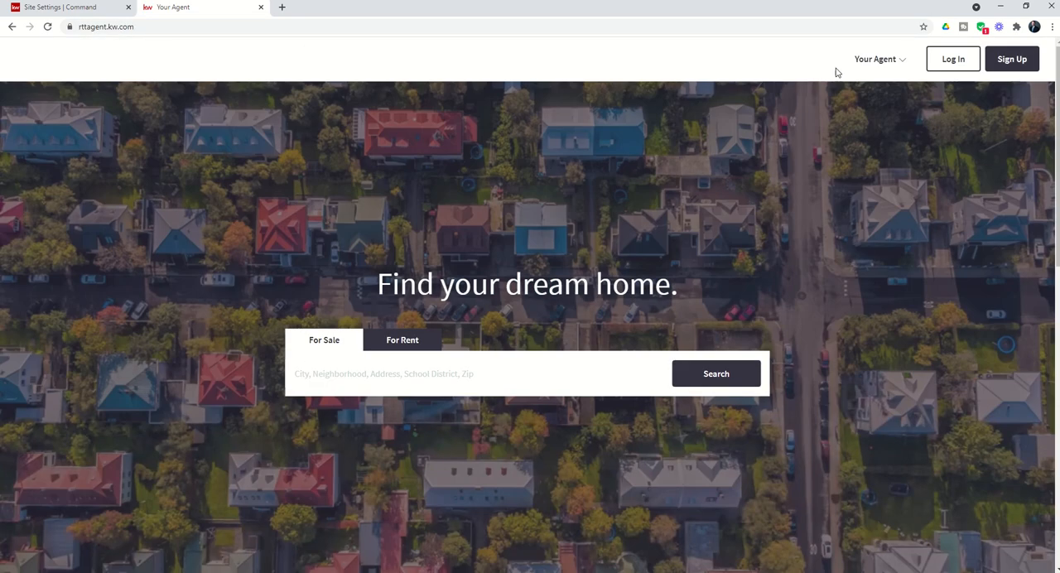
{"action": "left_click", "coordinate": [896, 62]}
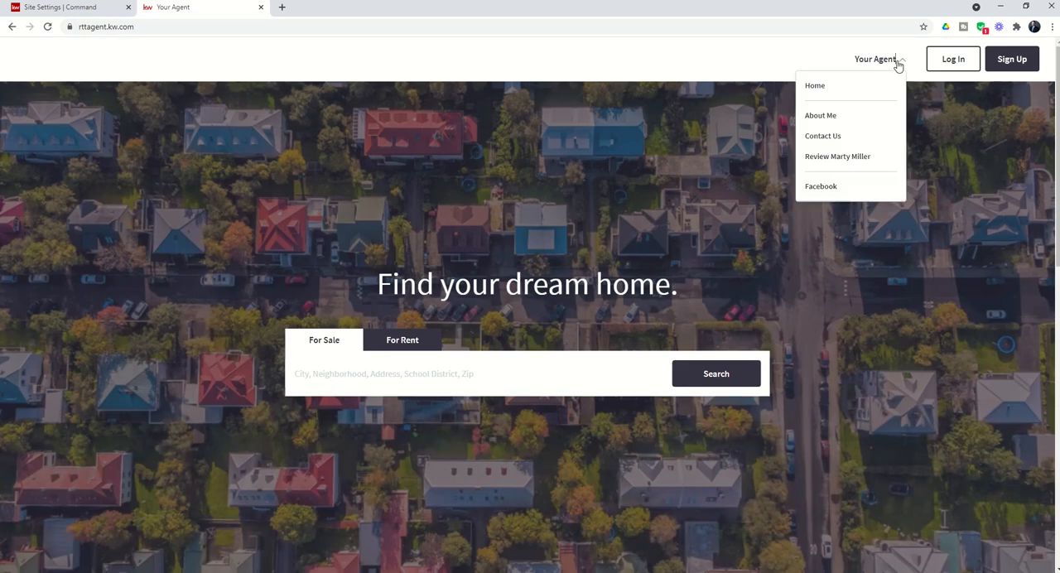
{"action": "left_click", "coordinate": [836, 162]}
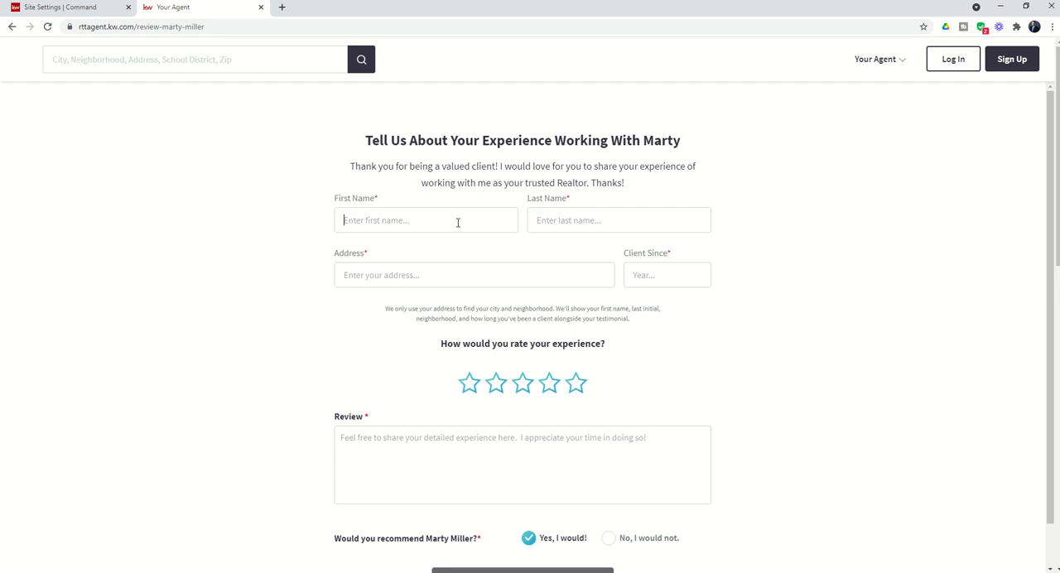
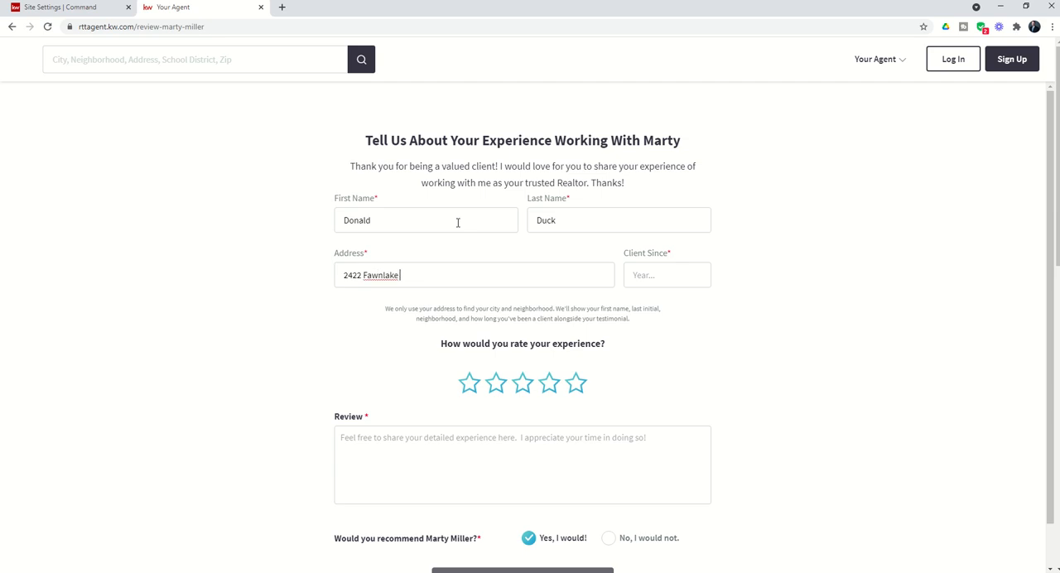
- Fill in the client's first name, last name and full postal address on the testimonial form
{"action": "key", "text": "Tab"}
- Set Client Since to 2021 and rate the experience five stars
{"action": "left_click", "coordinate": [691, 275]}
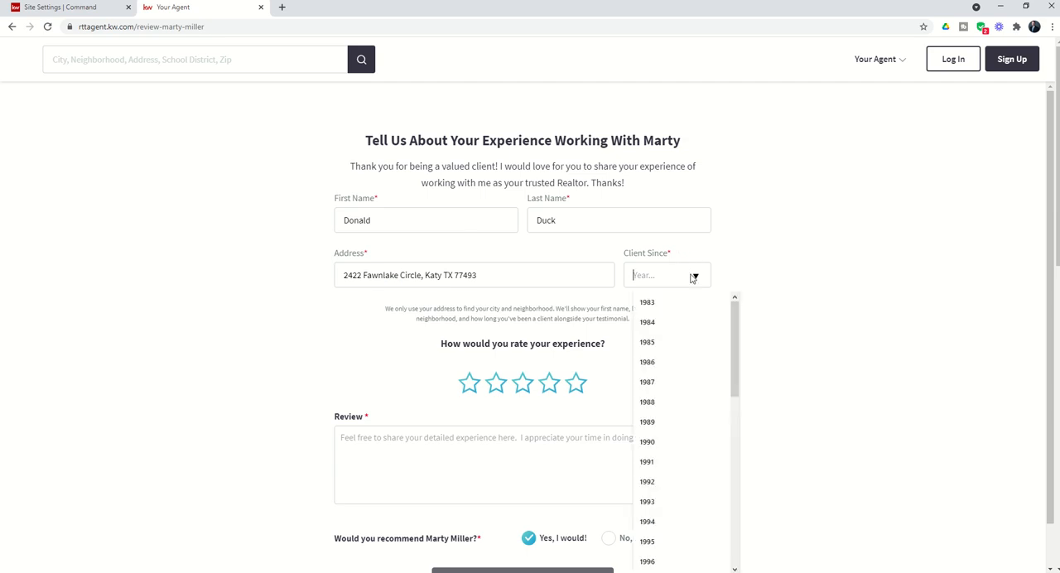
{"action": "scroll", "coordinate": [685, 447], "scroll_direction": "down", "scroll_amount": 1}
{"action": "scroll", "coordinate": [685, 448], "scroll_direction": "down", "scroll_amount": 4}
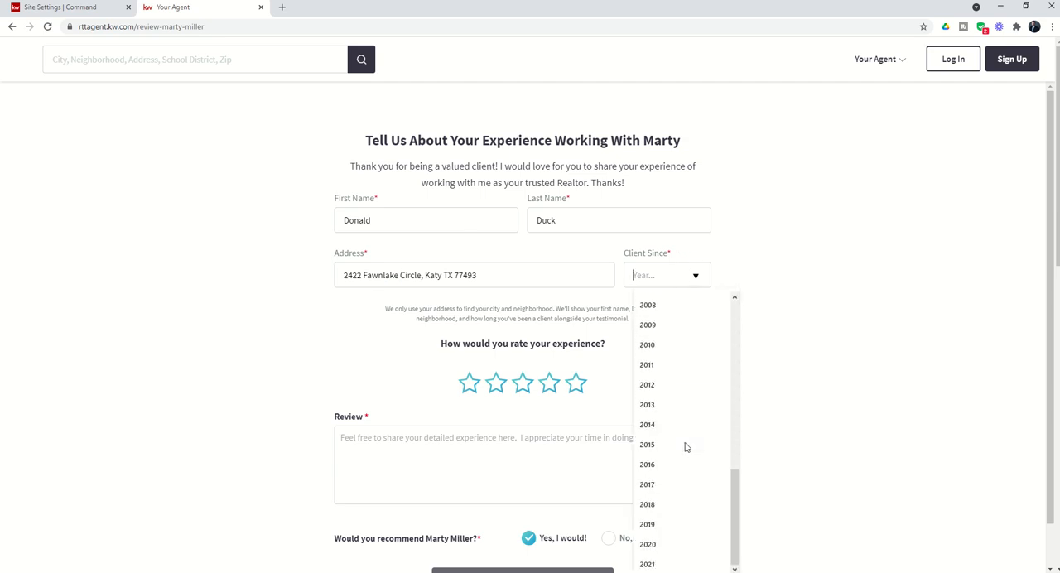
{"action": "left_click", "coordinate": [658, 565]}
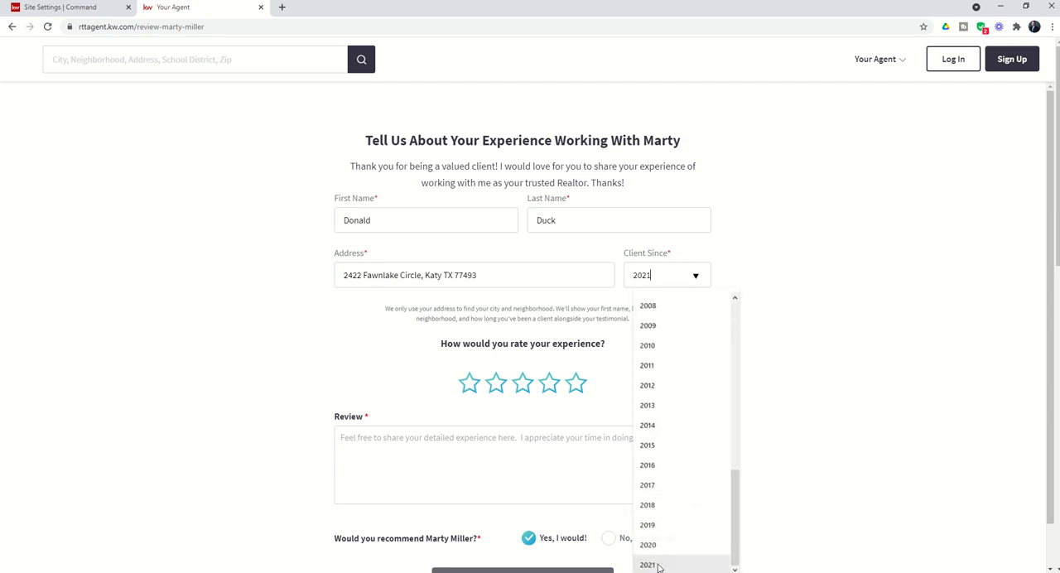
{"action": "left_click", "coordinate": [577, 382]}
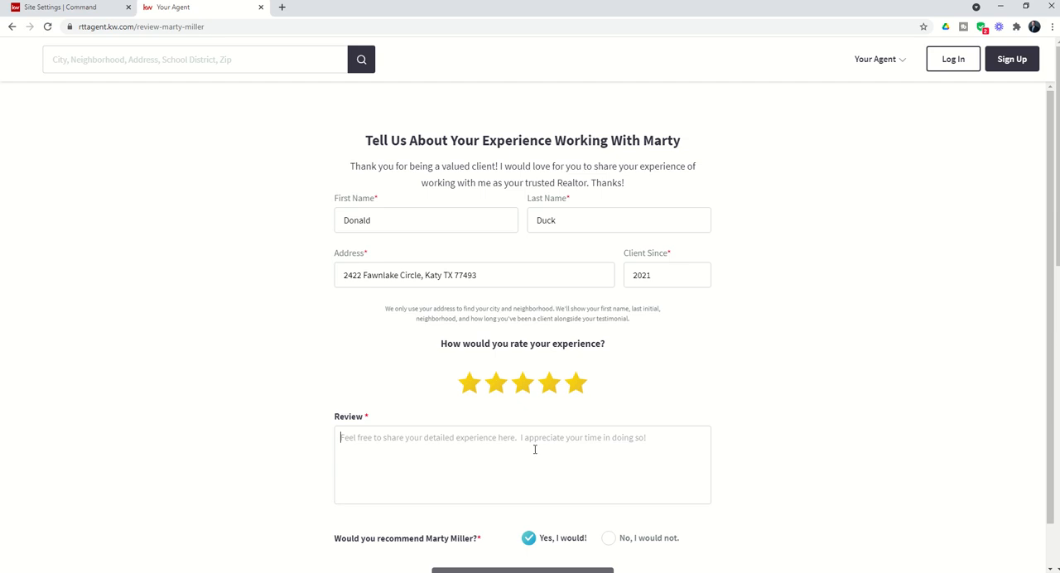
- Write the review as the agent's first name followed by "was the best!", preview the testimonial and submit it
{"action": "type", "text": "Marr"}
{"action": "type", "text": "the best!"}
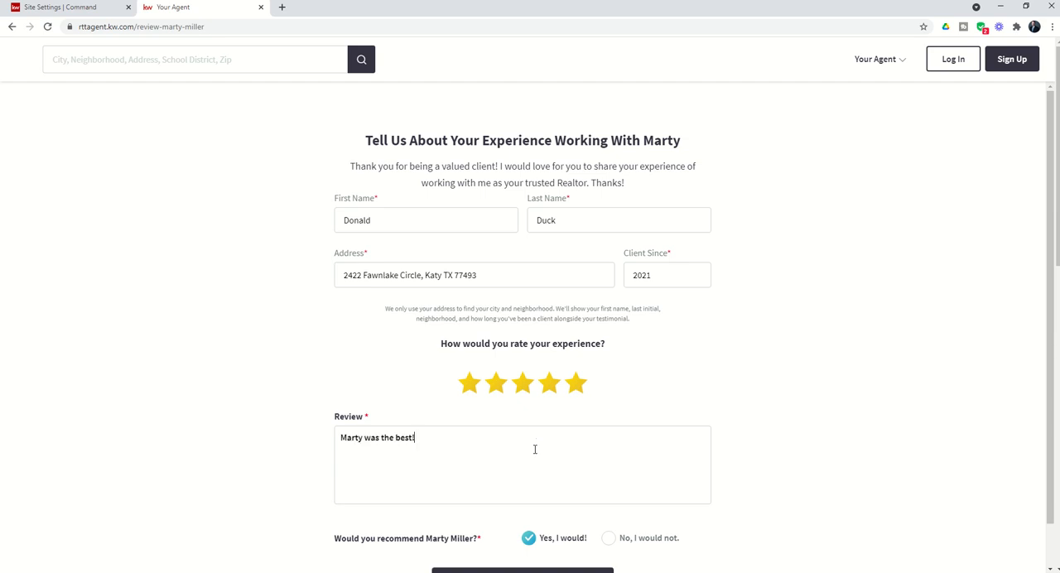
{"action": "scroll", "coordinate": [538, 468], "scroll_direction": "down", "scroll_amount": 1}
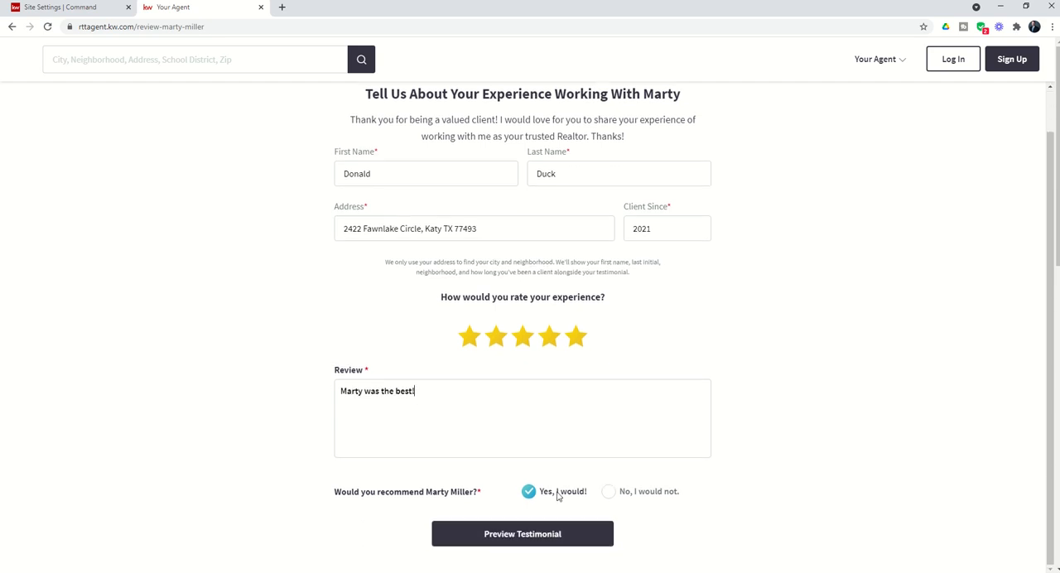
{"action": "left_click", "coordinate": [513, 538]}
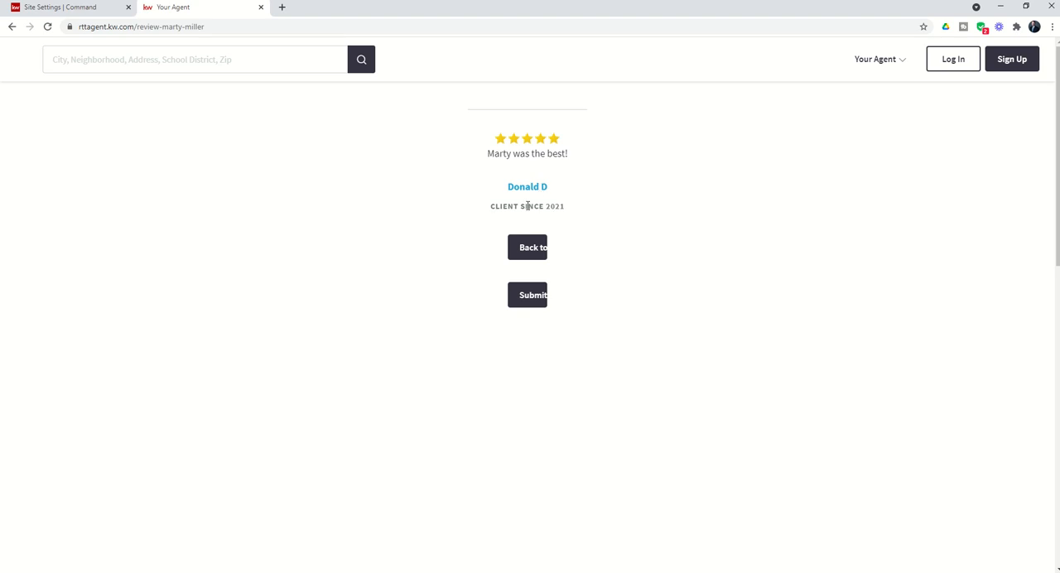
{"action": "left_click", "coordinate": [535, 300]}
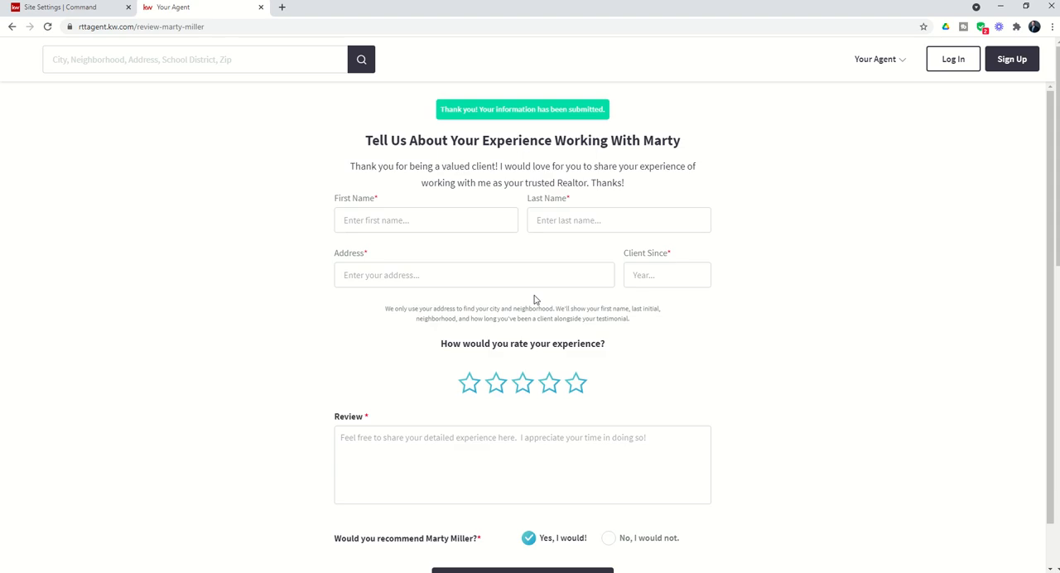